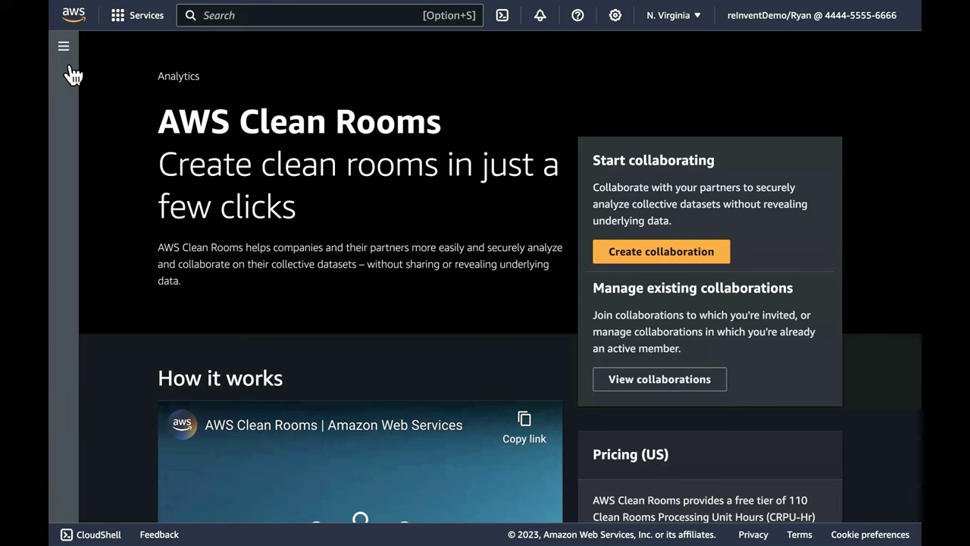
Step: Open the reInvent 2023 Demo - Setup collaboration from the list of collaborations
left_click(65, 48)
left_click(110, 106)
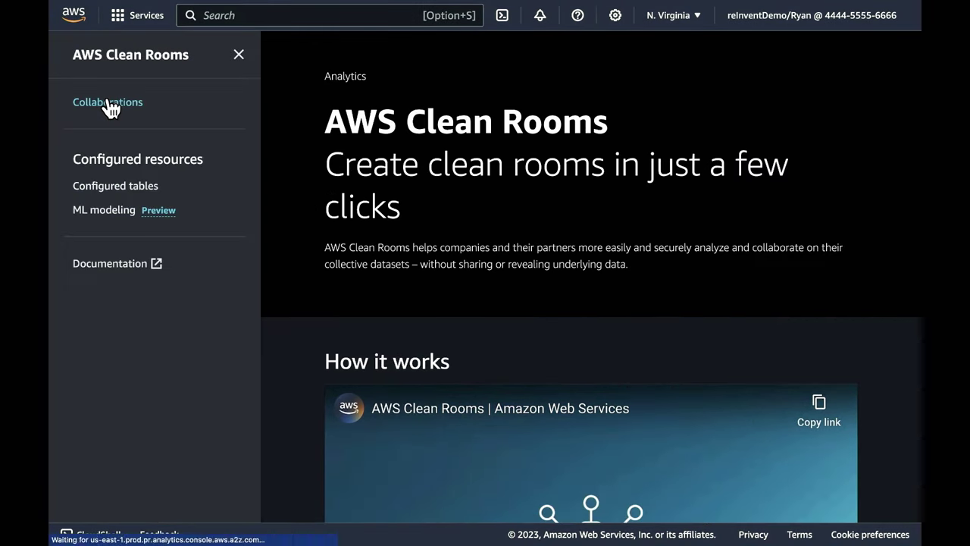
left_click(239, 56)
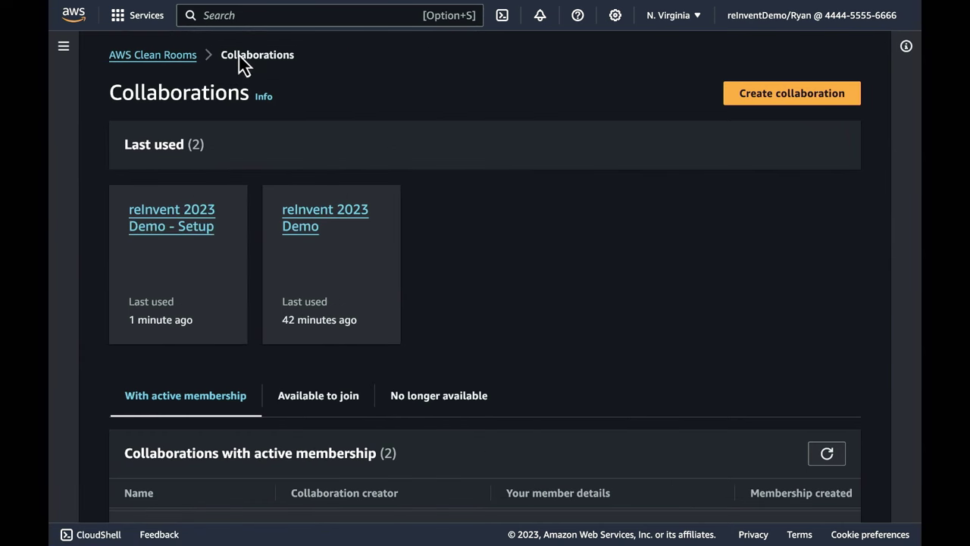
left_click(181, 229)
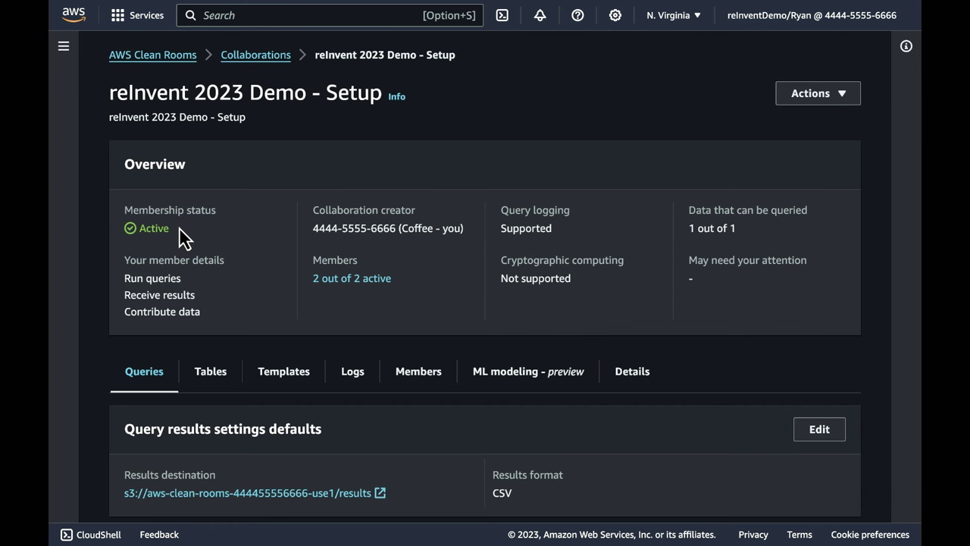
Step: Examine the collaboration's members with their member details, and the tables associated with it
scroll(179, 227, "down", 1)
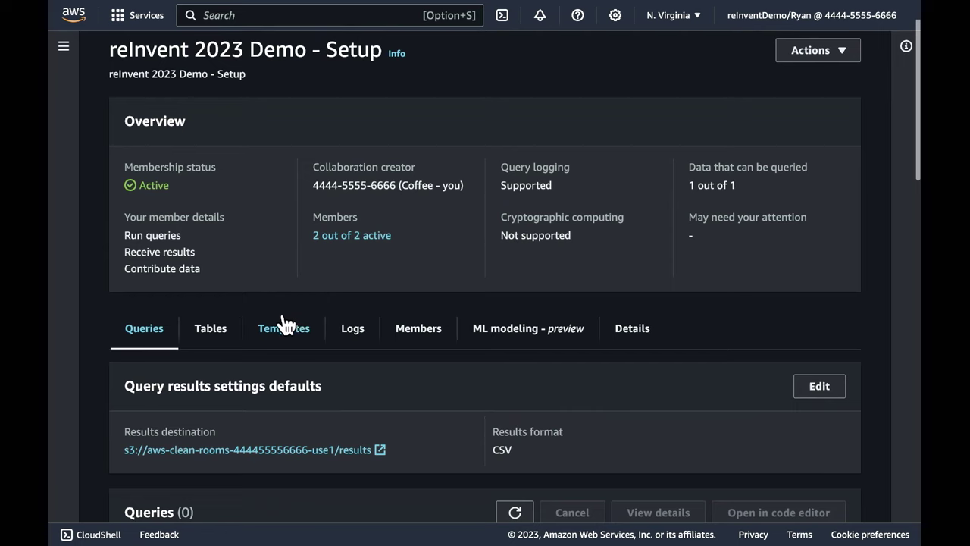
left_click(402, 334)
scroll(406, 338, "down", 1)
scroll(406, 338, "down", 1)
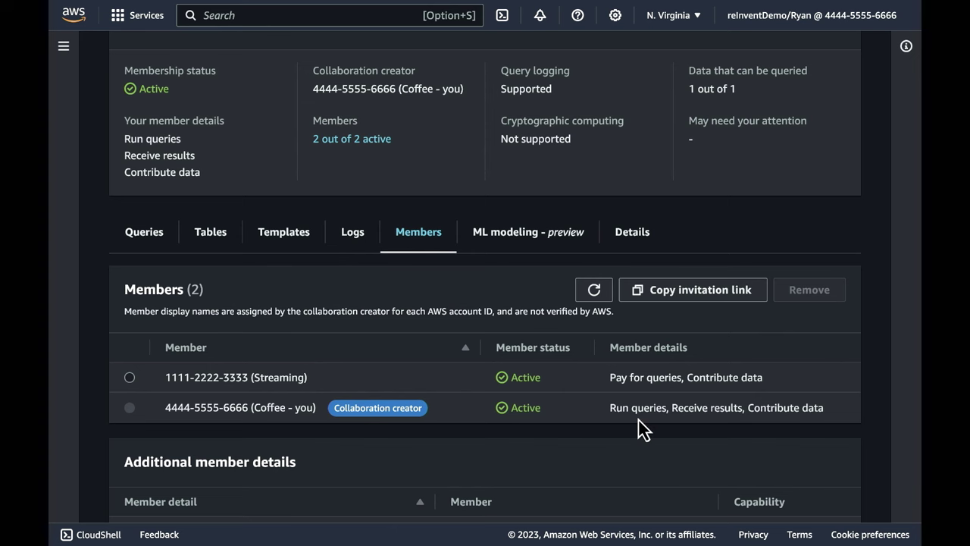
scroll(497, 368, "up", 1)
scroll(496, 359, "up", 2)
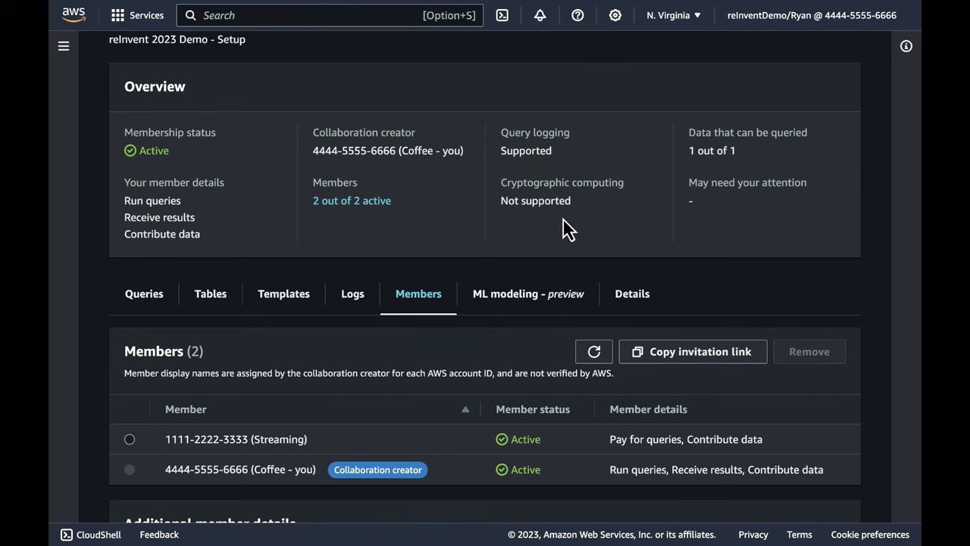
scroll(567, 248, "up", 1)
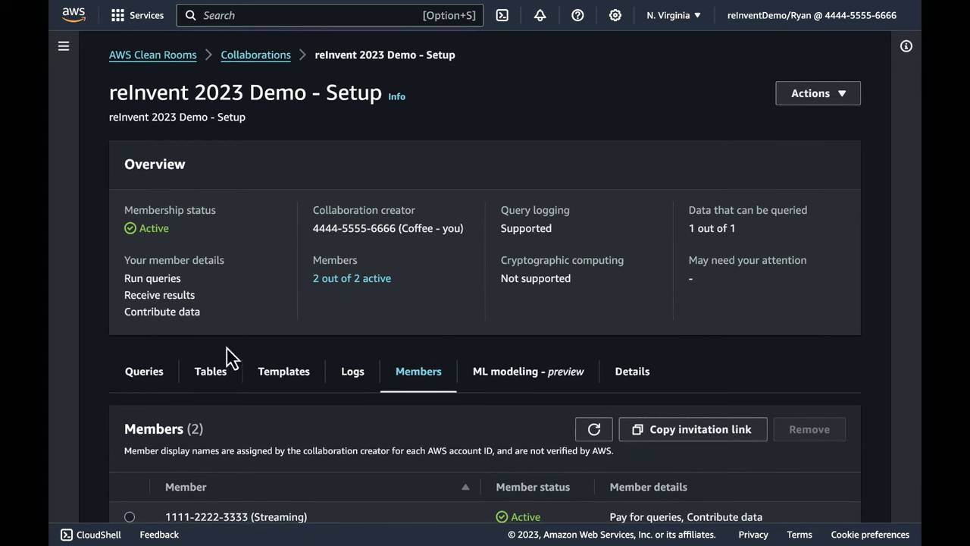
left_click(213, 373)
scroll(217, 372, "down", 3)
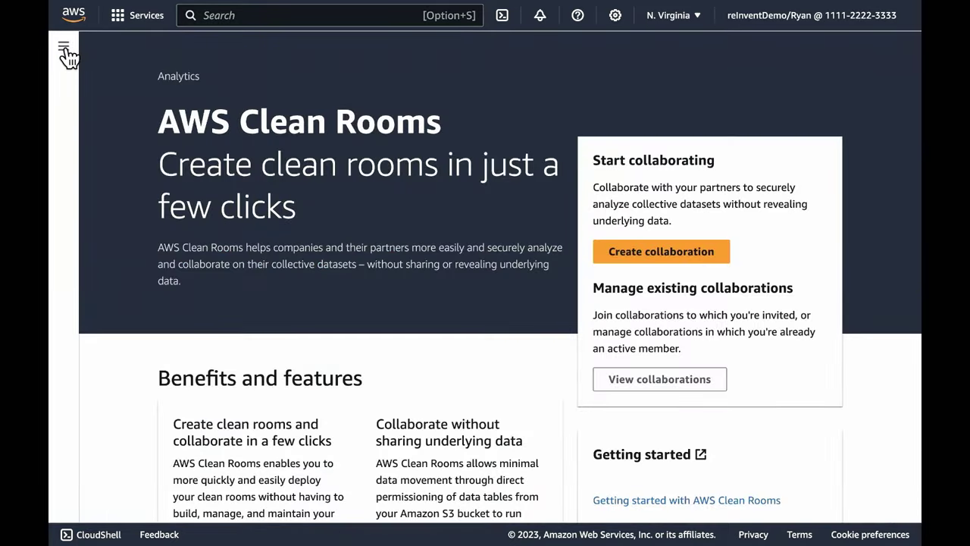
Step: Start configuring a new table based on the streaming_subscribers table in the streaming_provider AWS Glue database
left_click(64, 50)
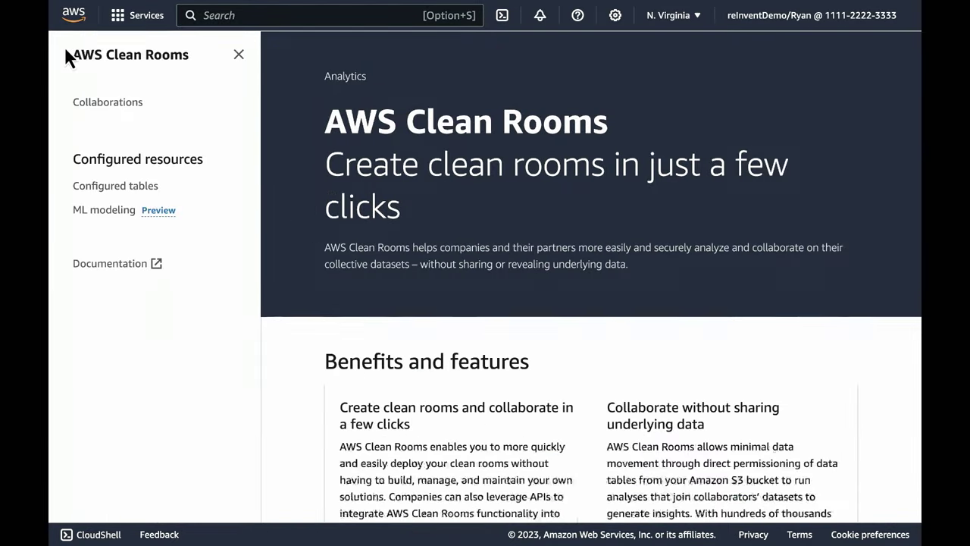
left_click(115, 189)
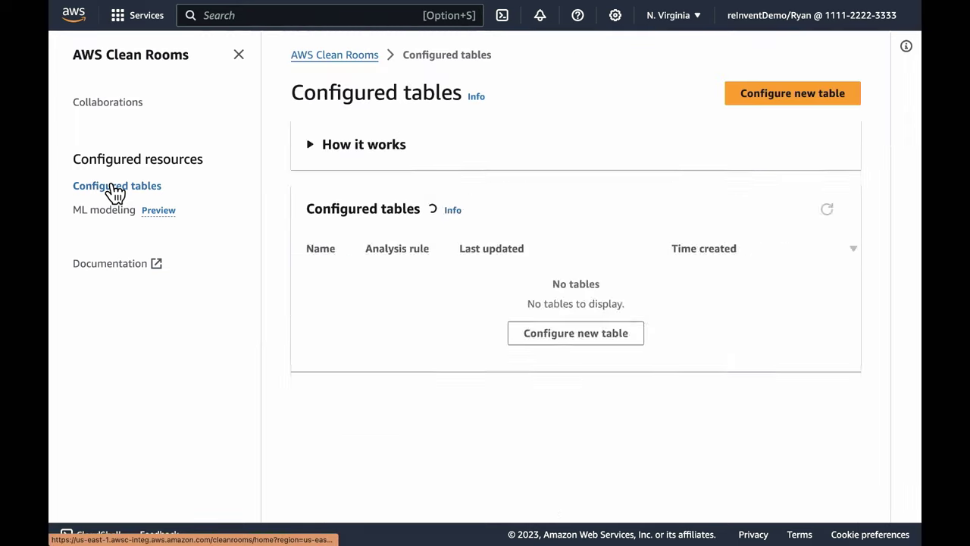
left_click(781, 106)
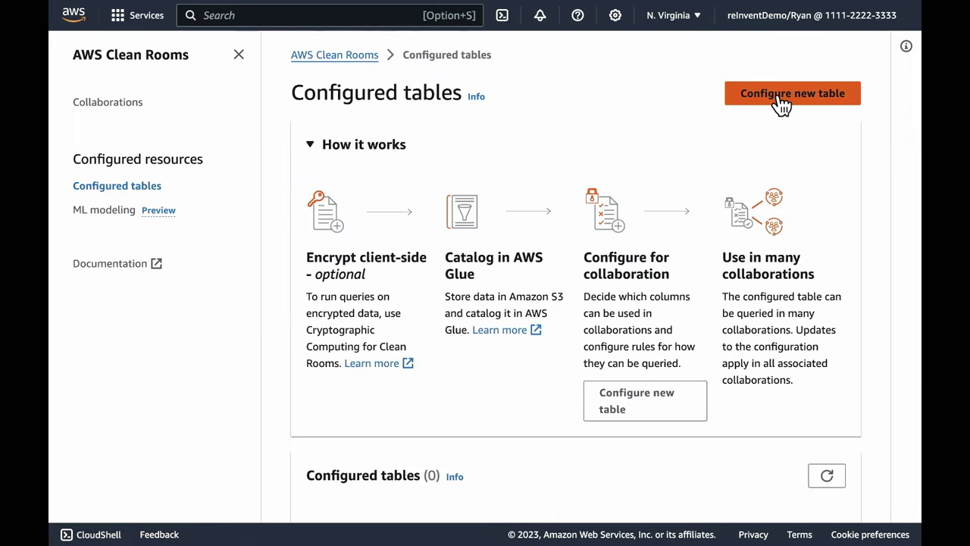
left_click(367, 236)
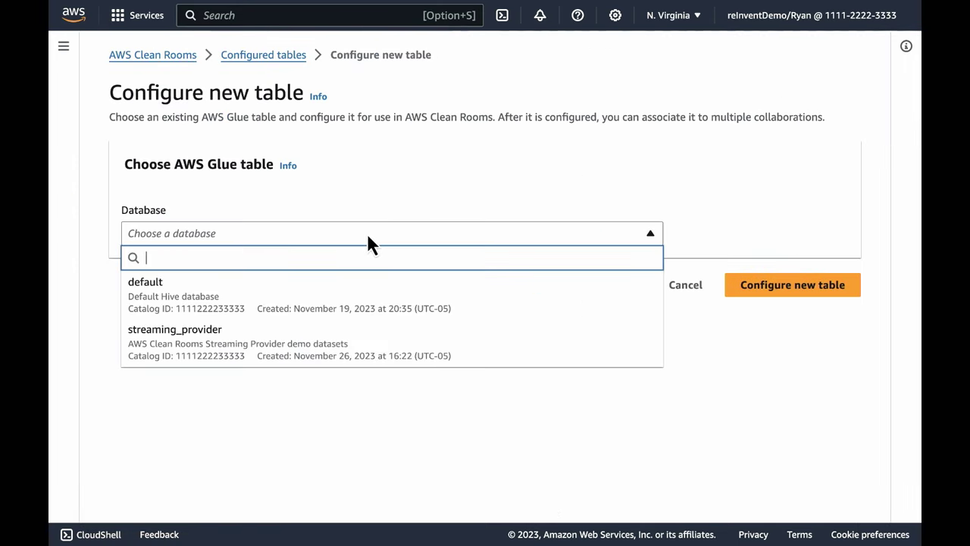
left_click(258, 350)
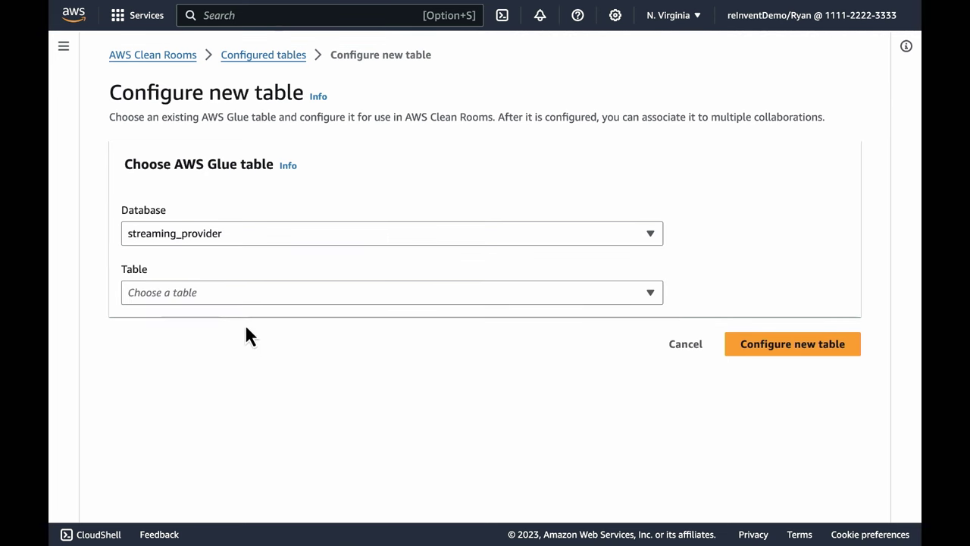
left_click(228, 299)
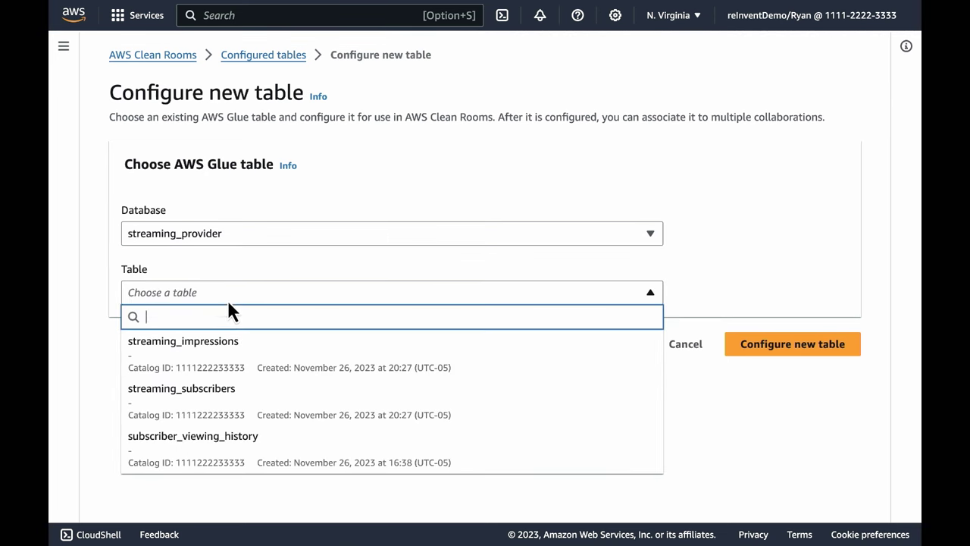
left_click(220, 396)
Step: Show the table's schema from AWS Glue and allow all columns in collaborations
left_click(131, 338)
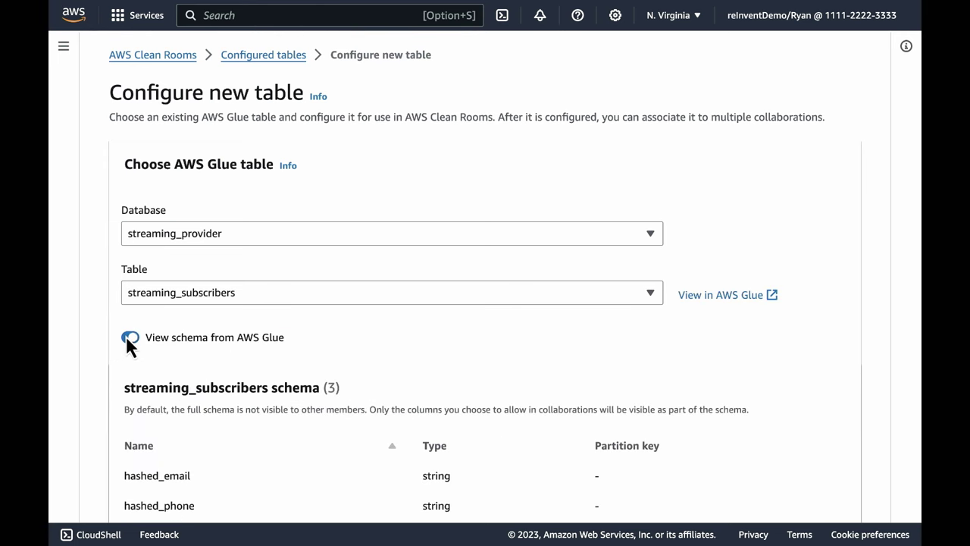
scroll(209, 375, "down", 3)
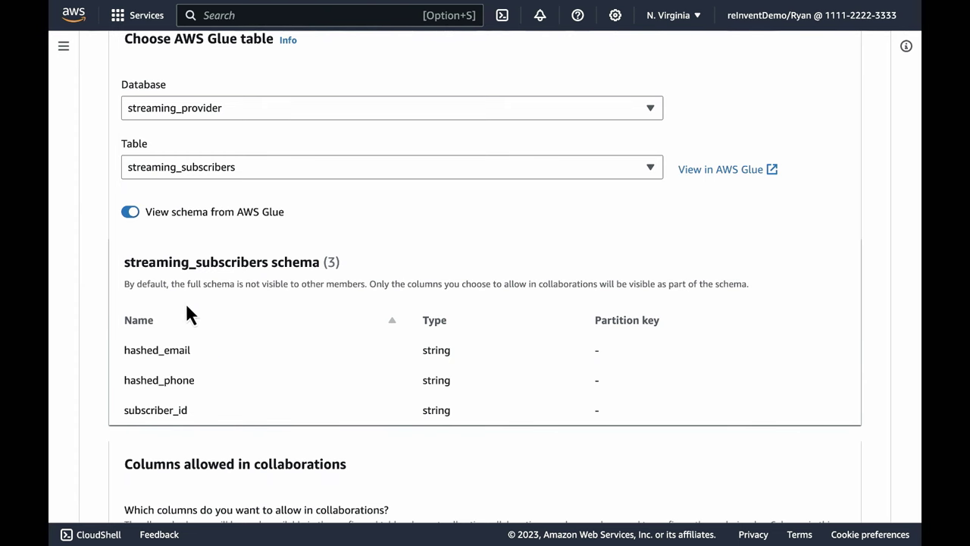
scroll(238, 374, "down", 5)
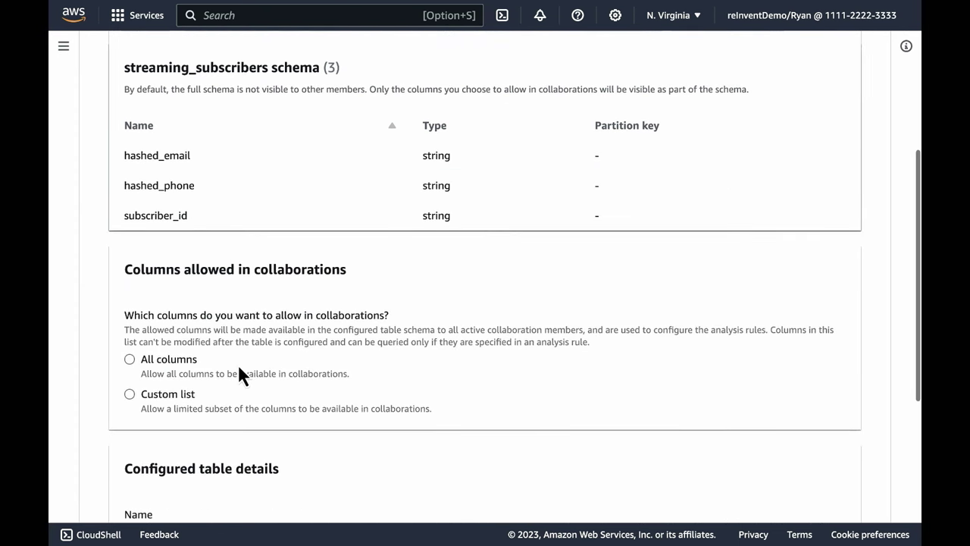
left_click(129, 360)
Step: Name the configured table streaming_subscribers_dp and create it
scroll(200, 426, "down", 4)
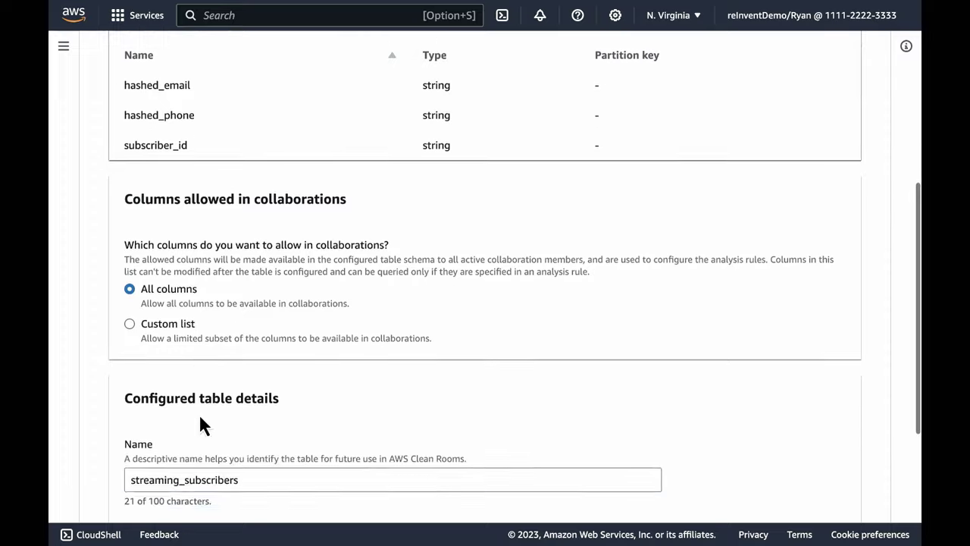
left_click(249, 378)
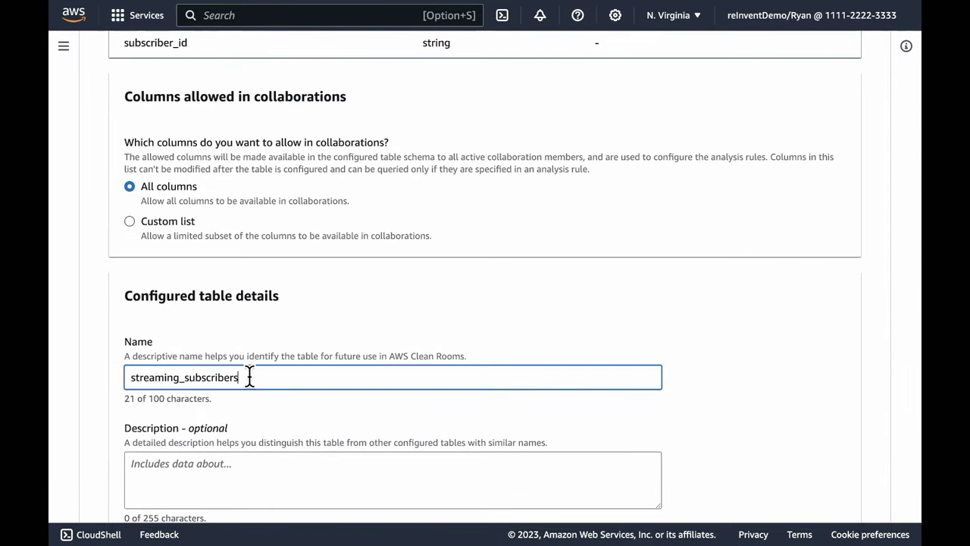
type("_")
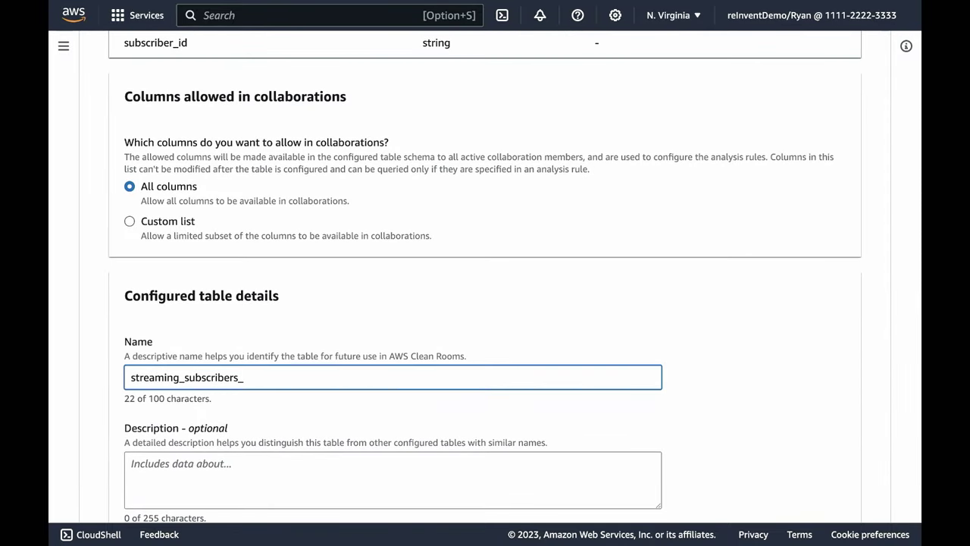
type("dp")
scroll(353, 409, "down", 1)
scroll(355, 419, "down", 1)
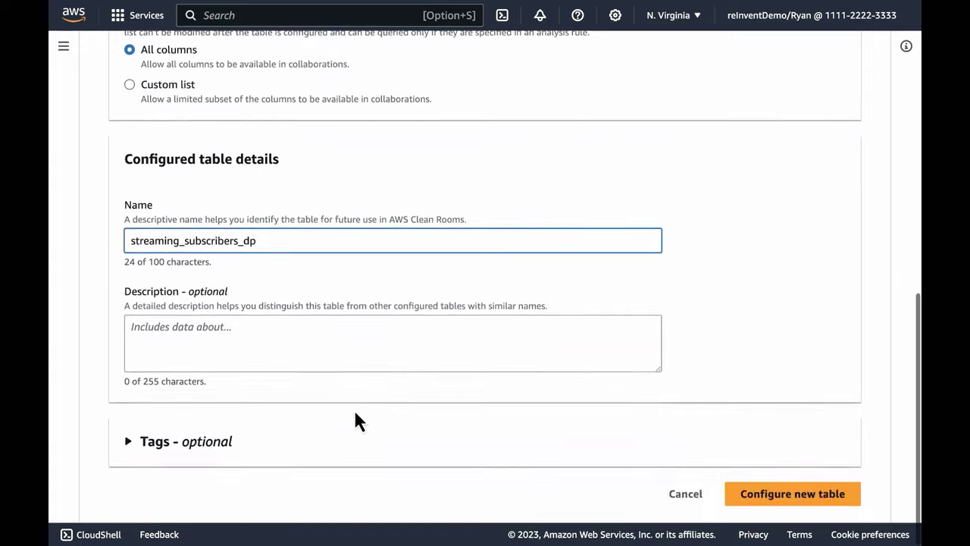
left_click(761, 501)
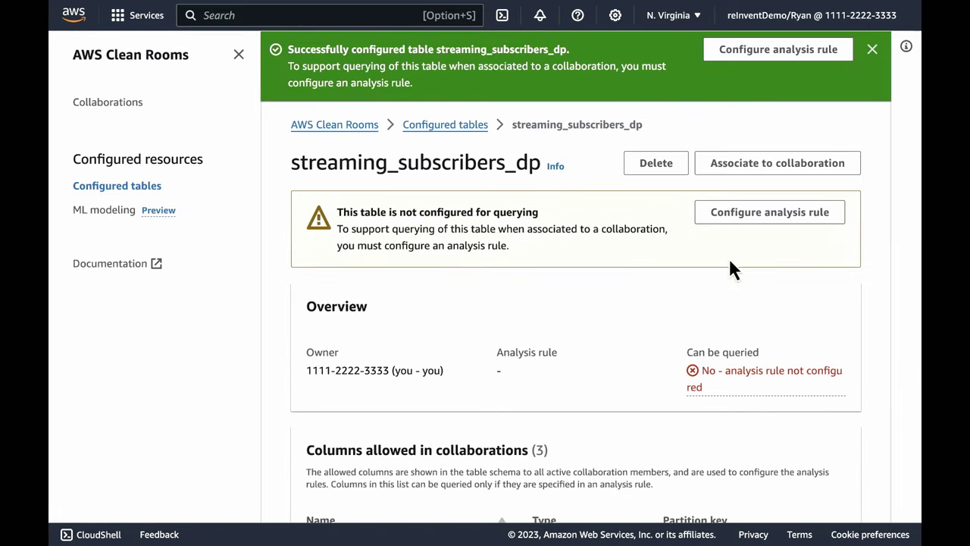
Step: Start an analysis rule for the streaming_subscribers_dp table with the Custom type and the guided flow
left_click(729, 219)
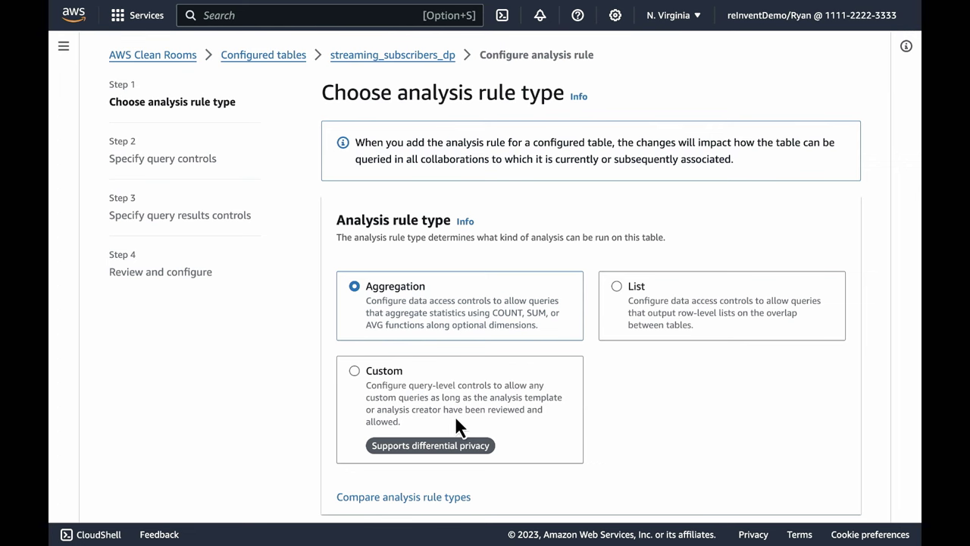
left_click(353, 369)
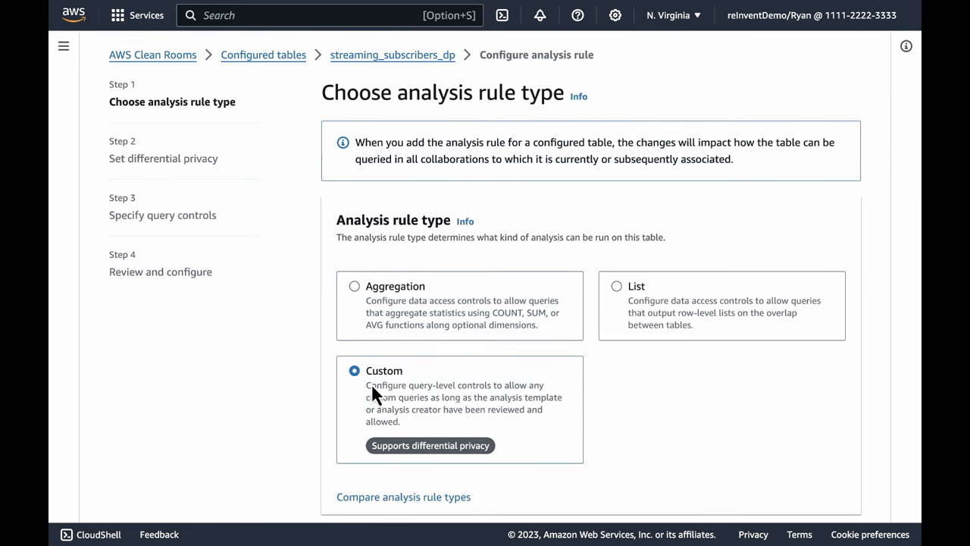
scroll(442, 413, "down", 3)
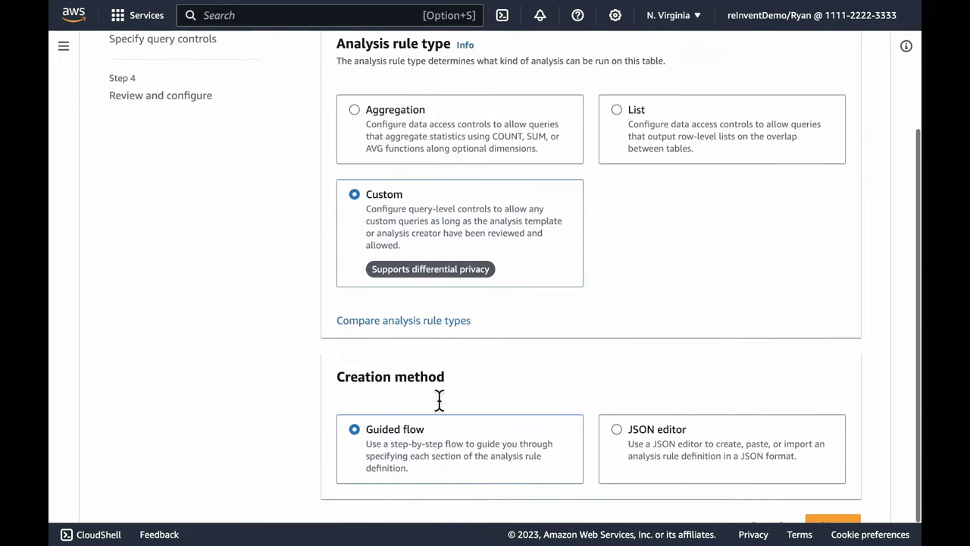
scroll(439, 399, "down", 1)
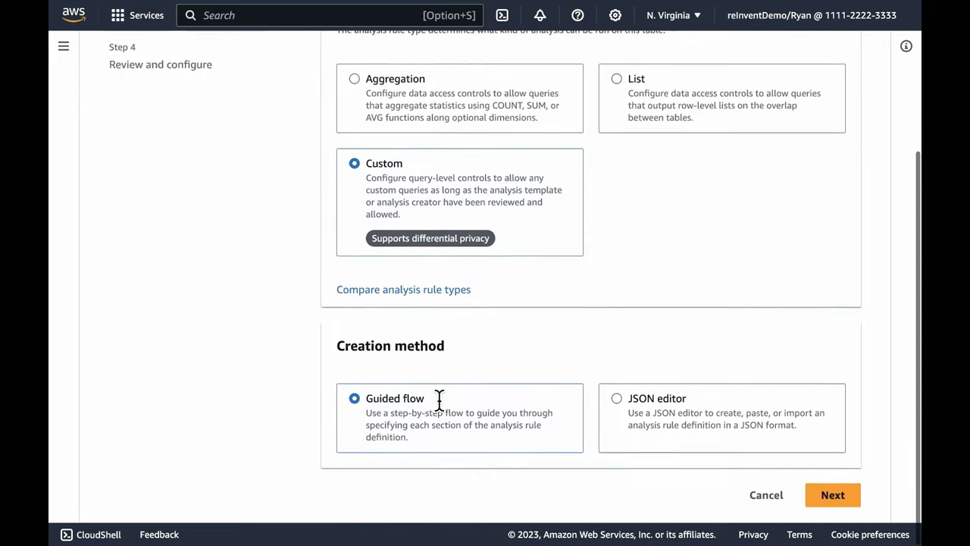
left_click(825, 501)
Step: Turn on differential privacy with subscriber_id as the user identifier column and proceed to the query controls
scroll(554, 367, "down", 5)
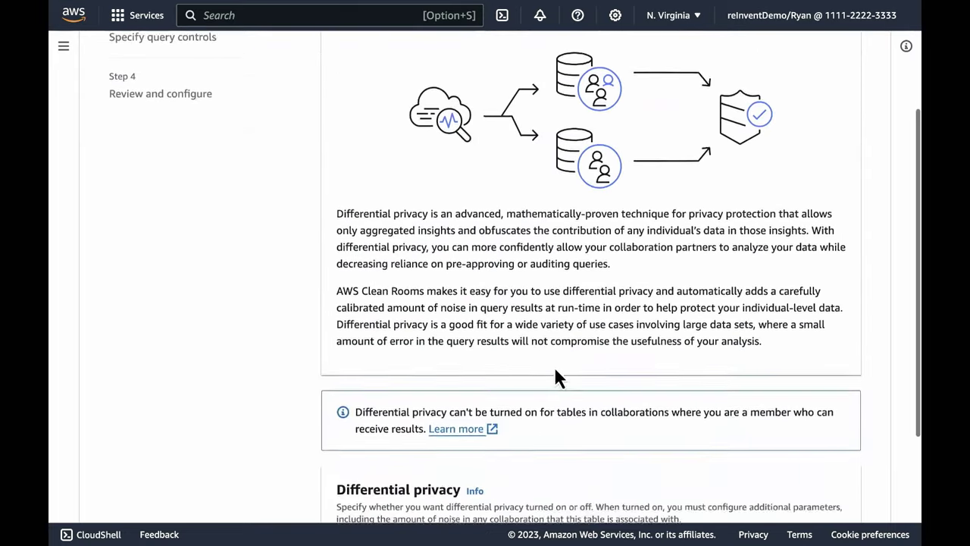
scroll(559, 380, "down", 1)
left_click(357, 400)
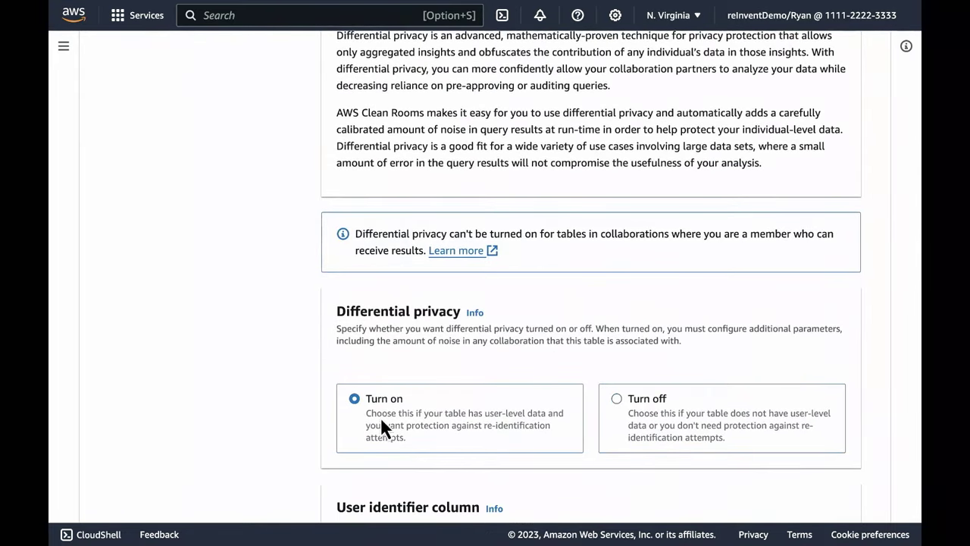
scroll(431, 459, "down", 1)
scroll(431, 459, "down", 2)
left_click(424, 442)
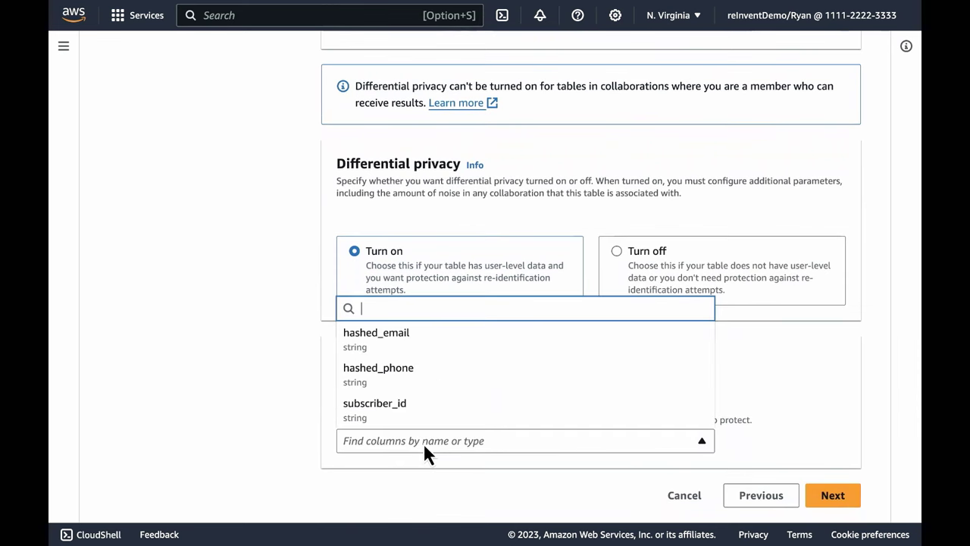
left_click(395, 410)
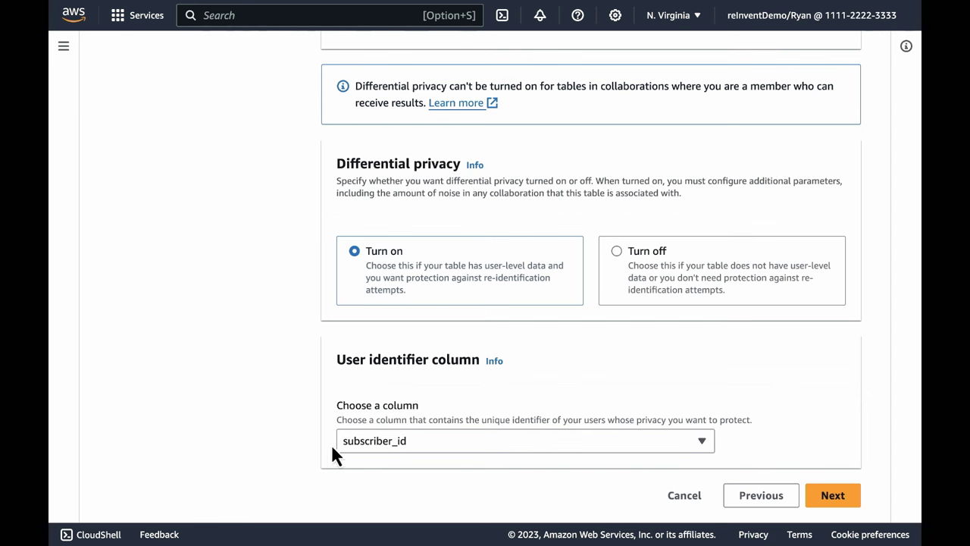
left_click(834, 500)
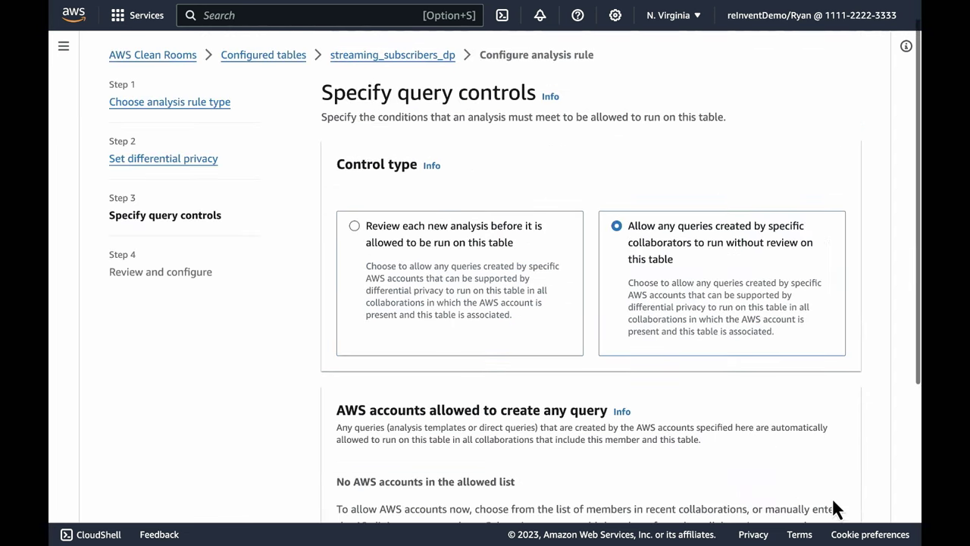
Step: Add an AWS account to the accounts allowed to create any query and fill in its account ID
scroll(641, 406, "down", 5)
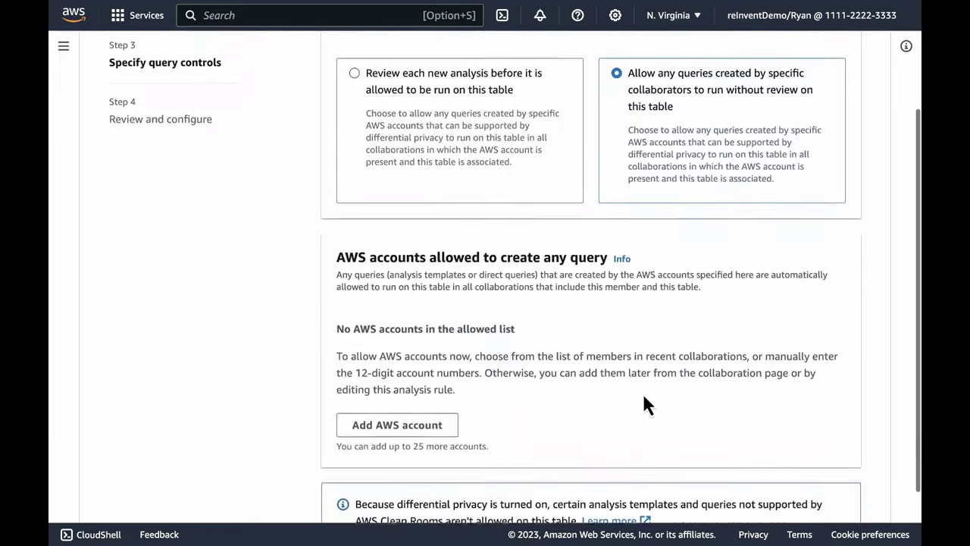
scroll(596, 288, "up", 2)
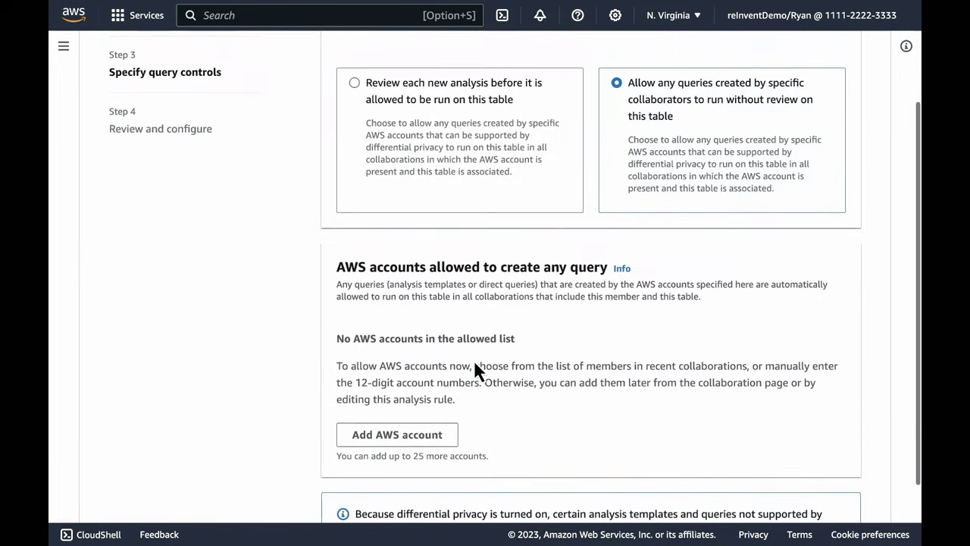
left_click(379, 437)
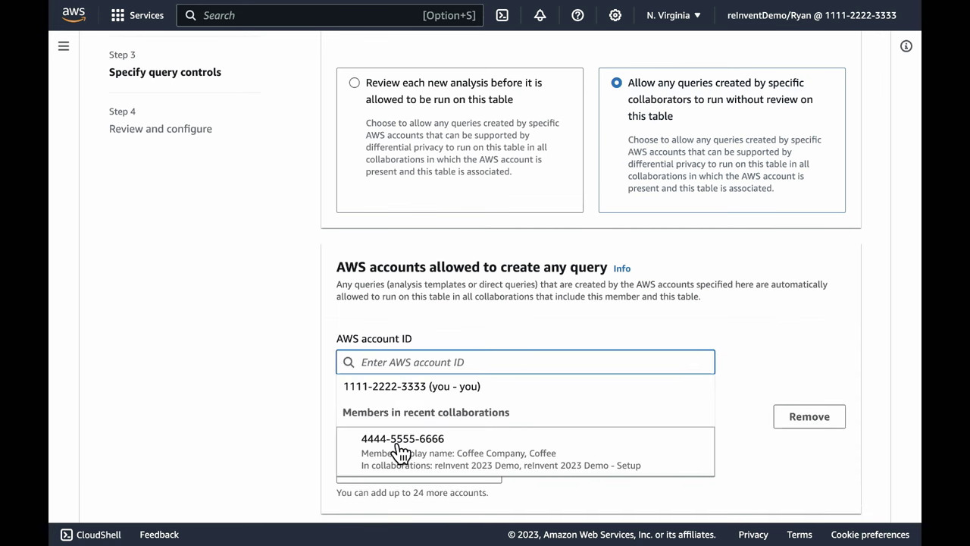
key("super+v")
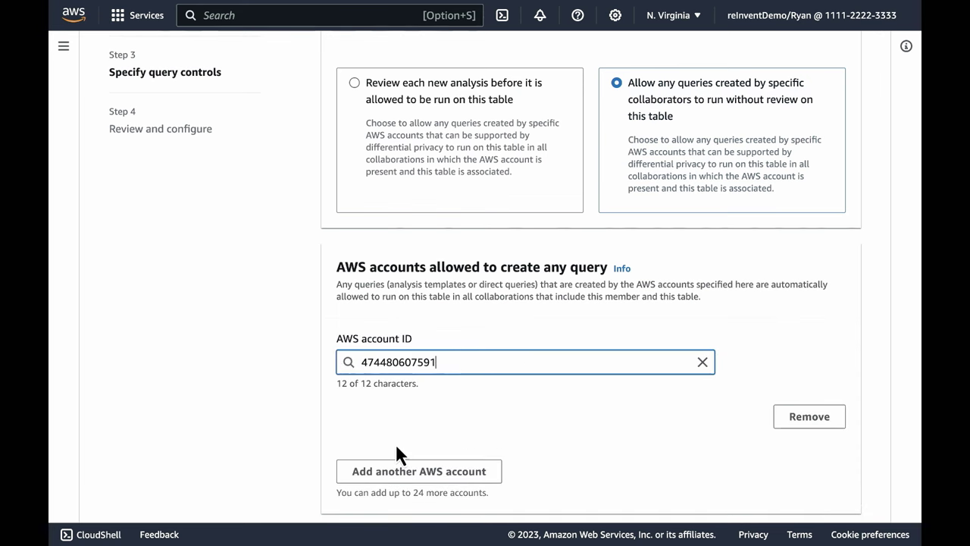
Step: Proceed to the review of the custom analysis rule and configure it for the streaming_subscribers_dp table
left_click(565, 427)
scroll(565, 427, "down", 3)
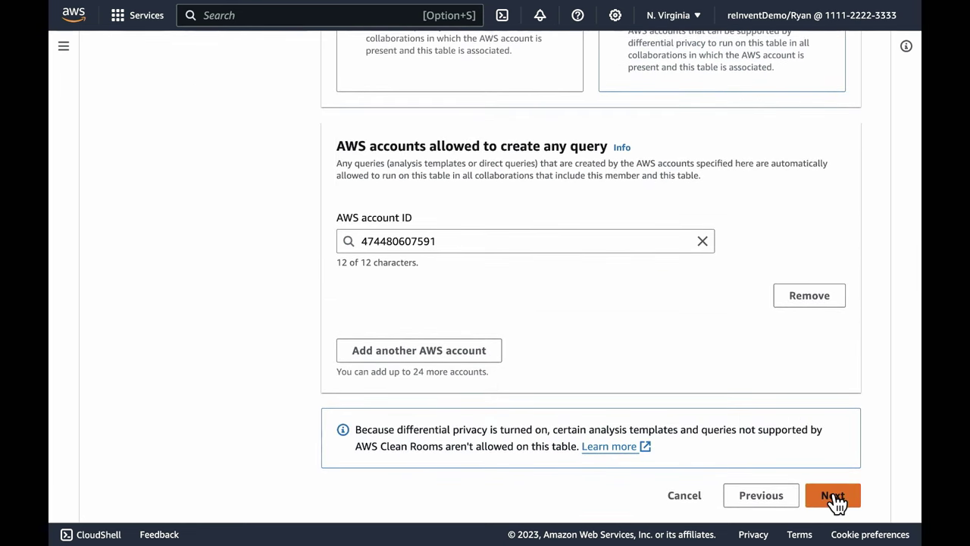
left_click(834, 495)
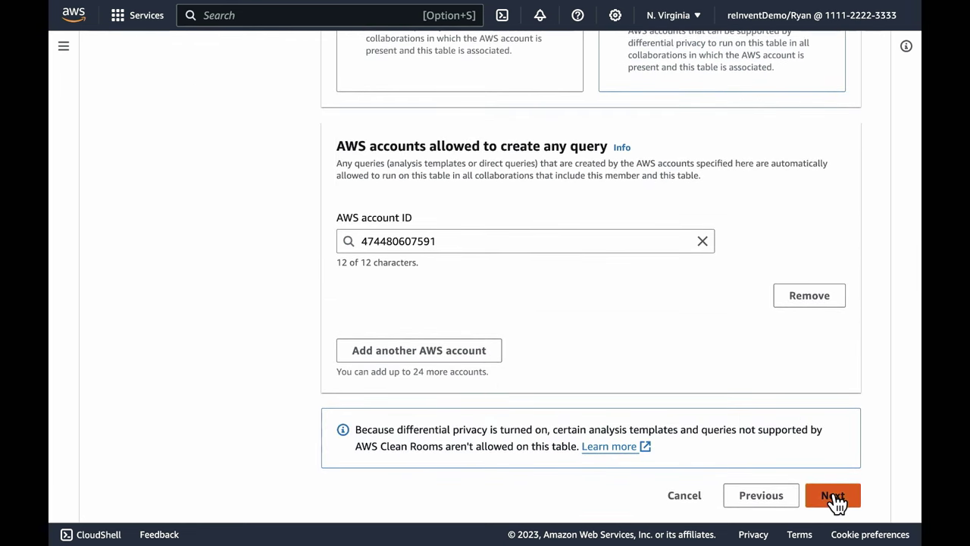
scroll(621, 404, "down", 4)
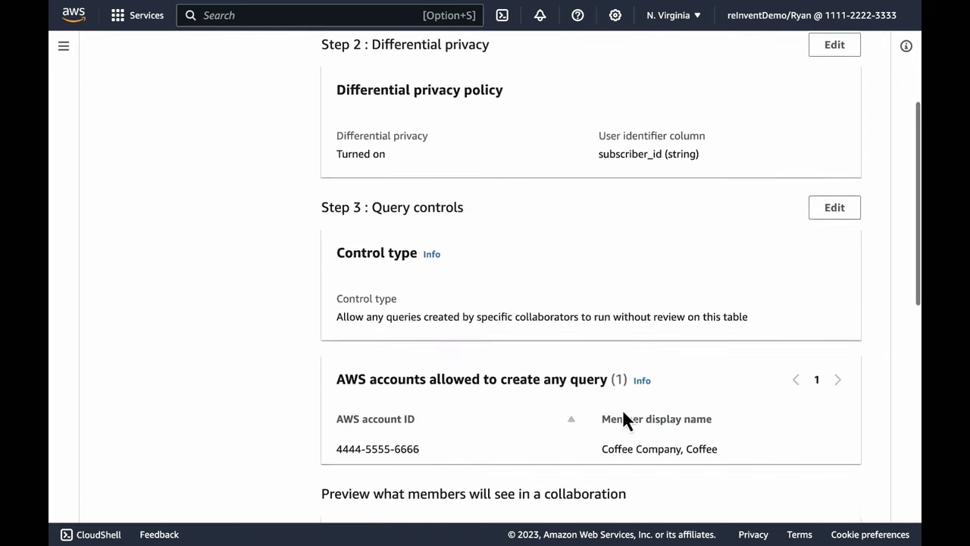
scroll(622, 409, "down", 10)
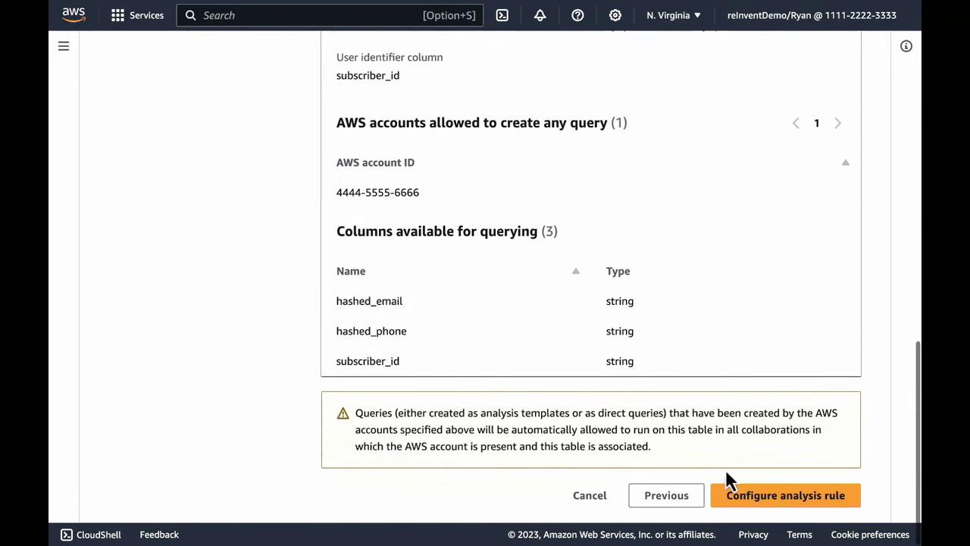
left_click(733, 491)
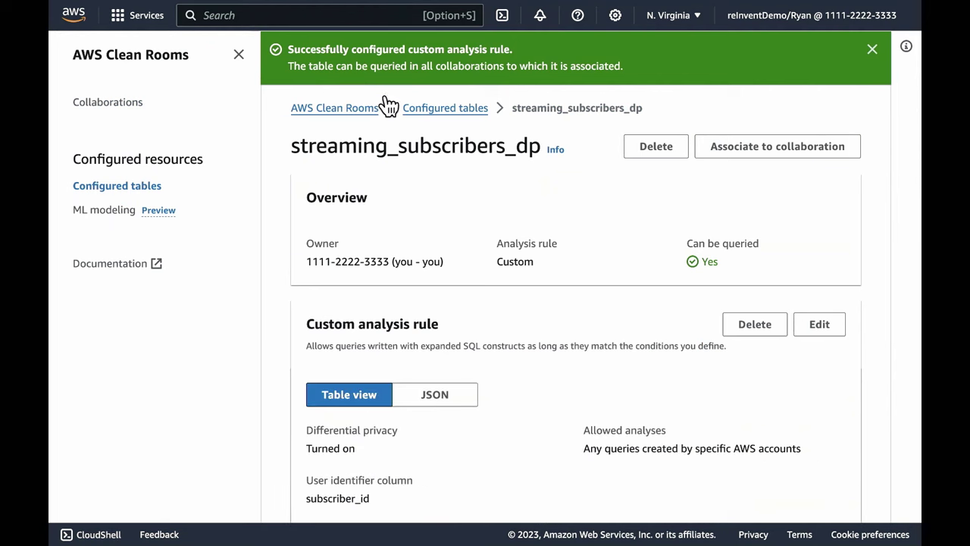
left_click(872, 49)
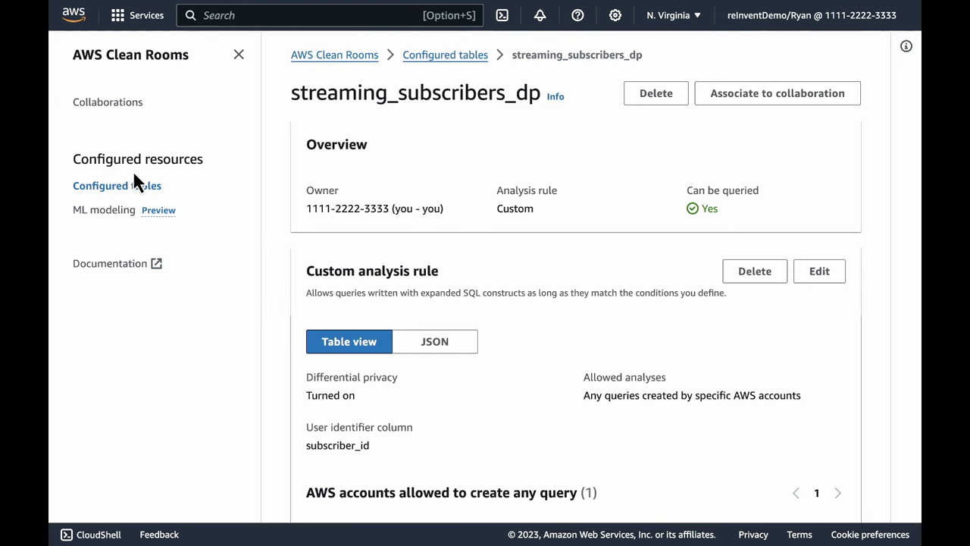
Step: Open the reInvent 2023 Demo - Setup collaboration and show its tables
left_click(117, 103)
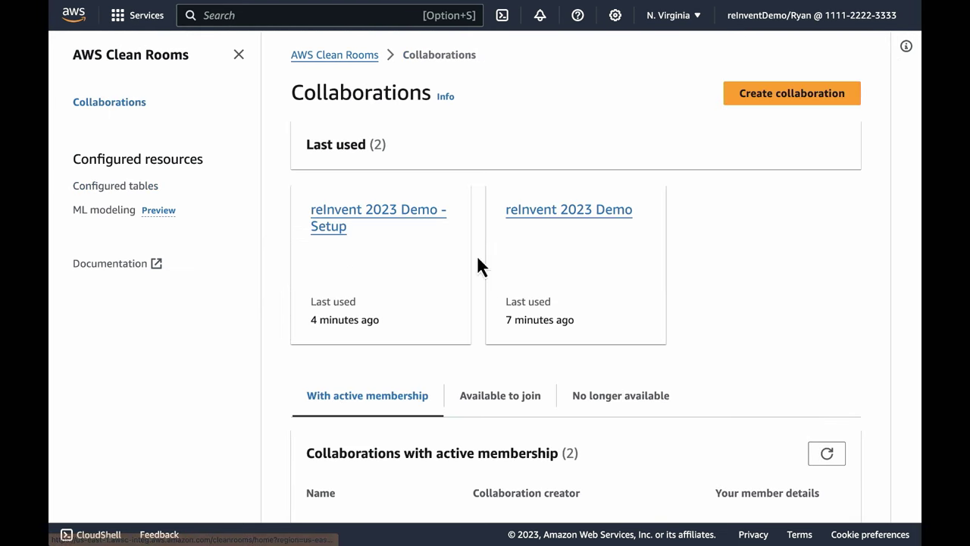
left_click(395, 216)
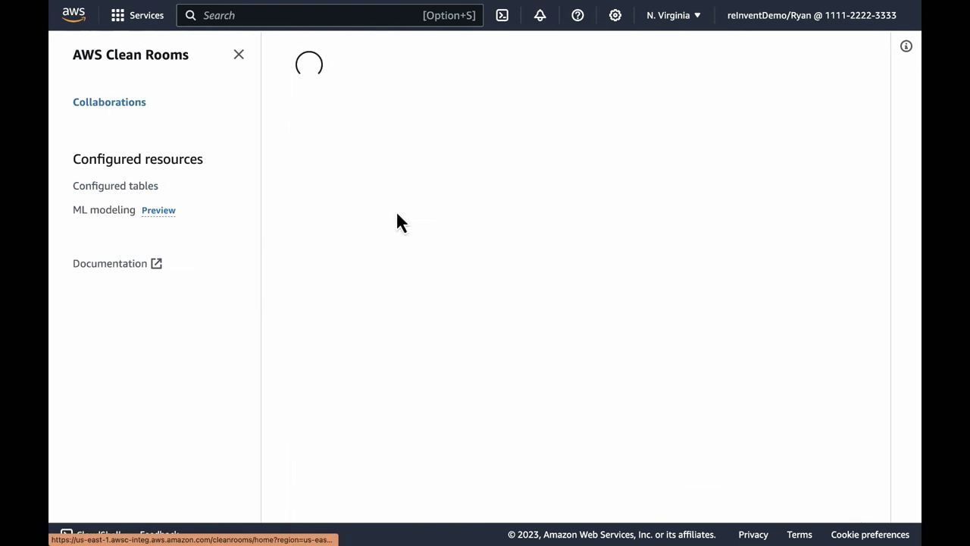
left_click(238, 56)
scroll(634, 394, "down", 2)
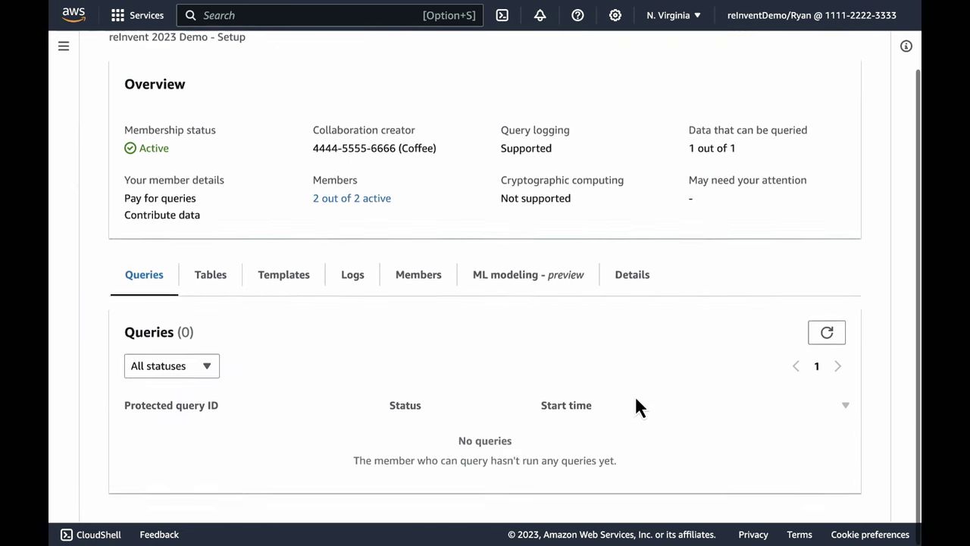
left_click(206, 279)
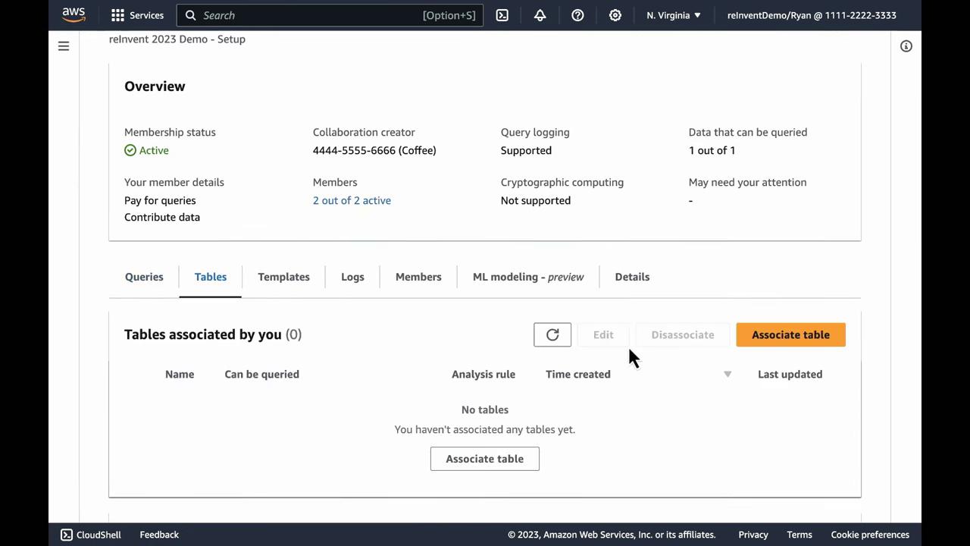
Step: Associate the configured table streaming_subscribers_dp with the collaboration, keeping its name and creating a new service role
left_click(789, 337)
left_click(365, 258)
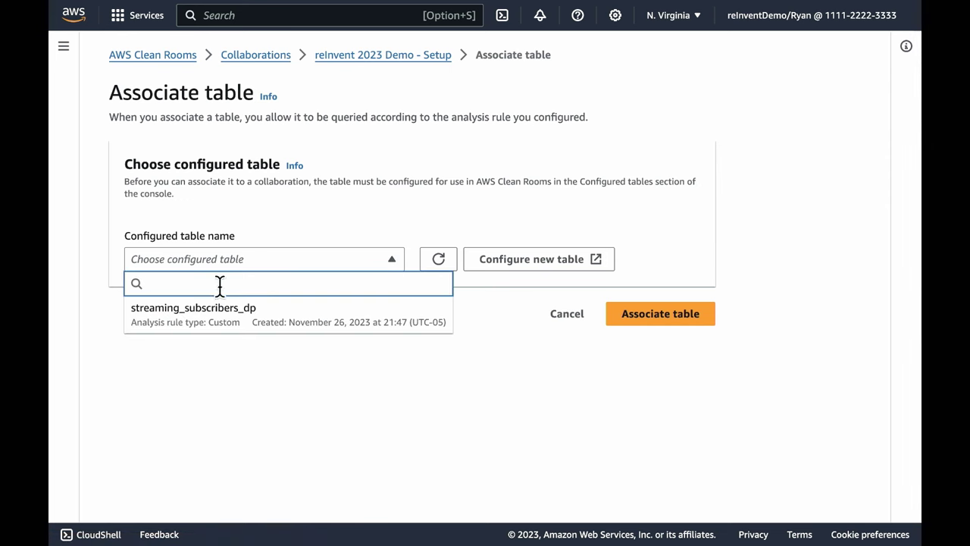
left_click(197, 312)
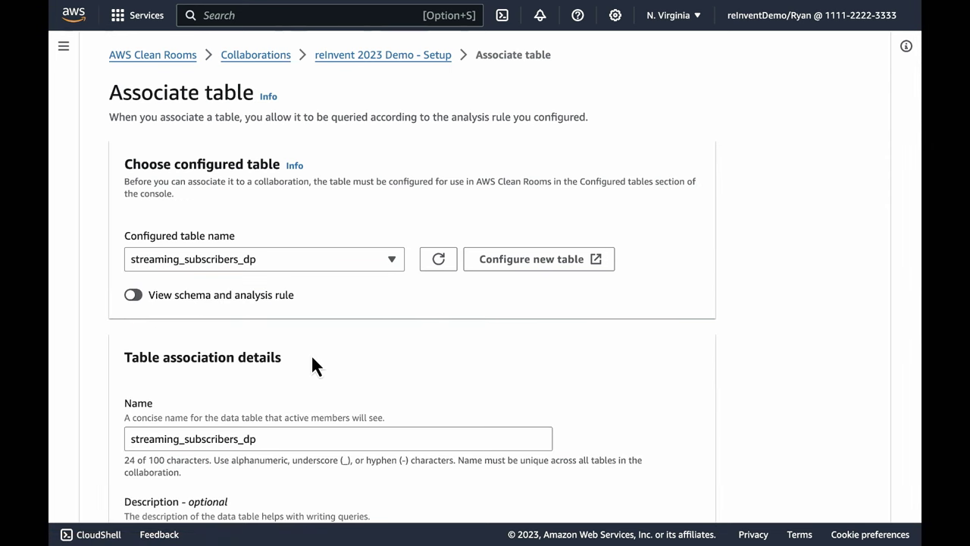
scroll(311, 353, "down", 3)
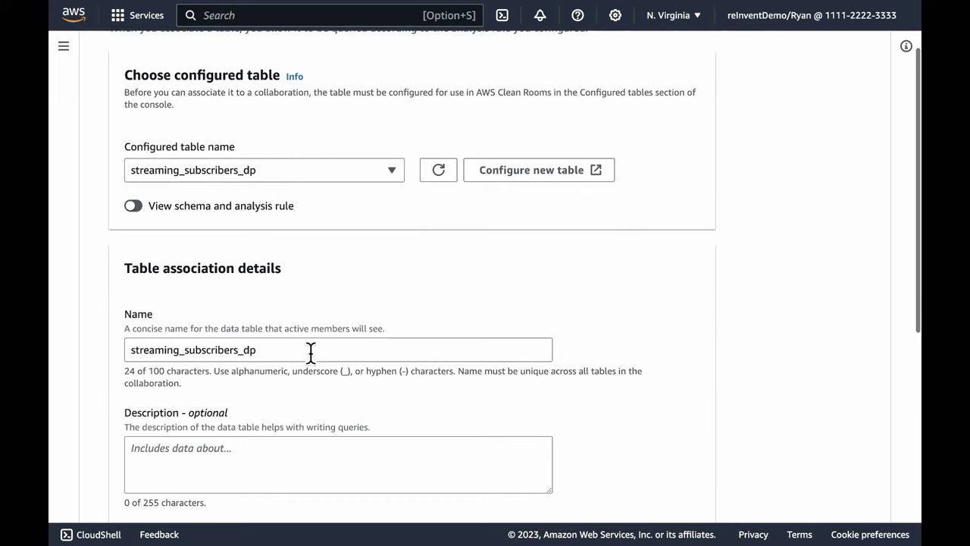
scroll(311, 353, "down", 1)
scroll(310, 353, "down", 3)
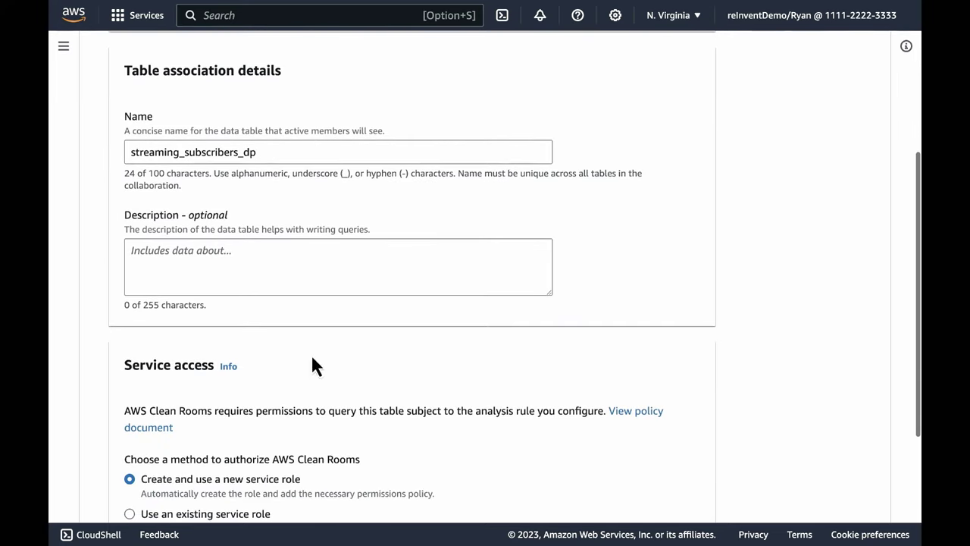
scroll(557, 412, "down", 3)
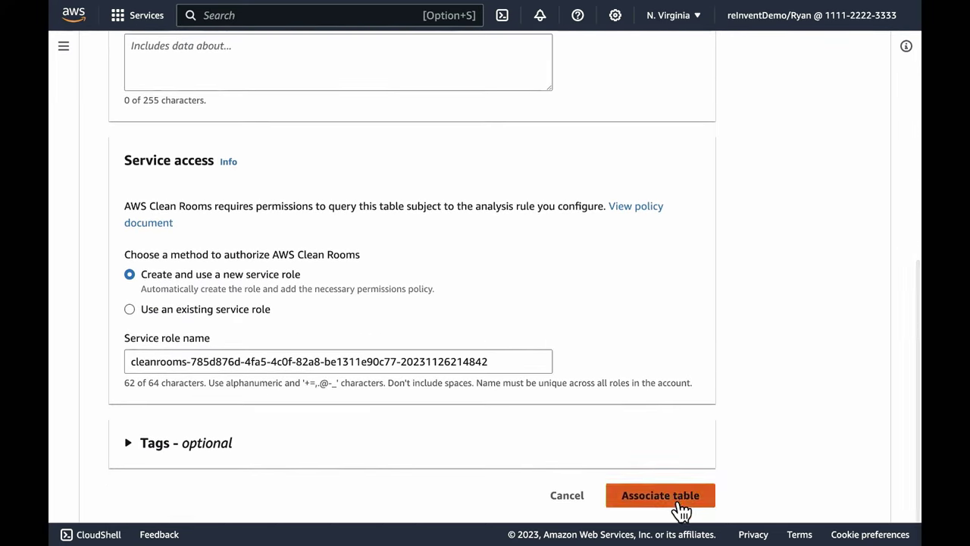
left_click(678, 502)
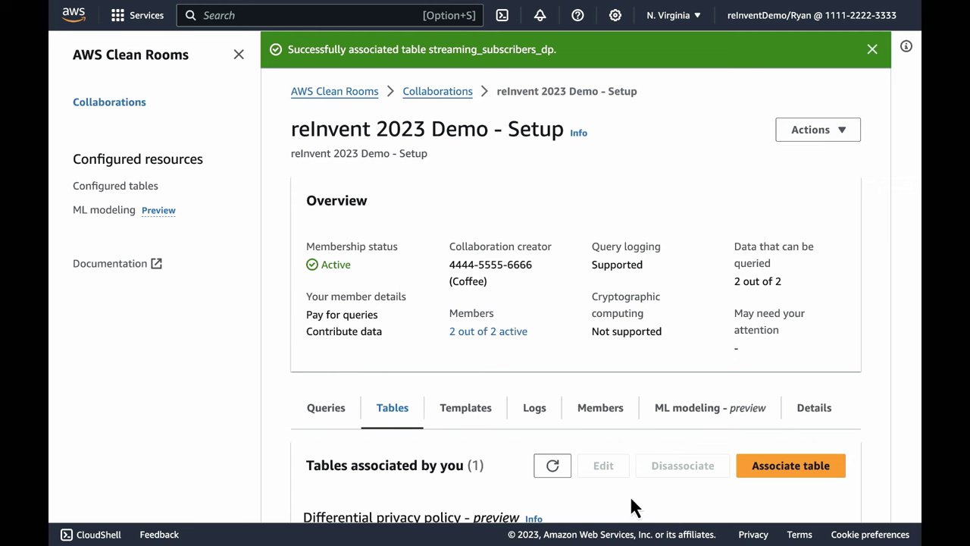
Step: Start configuring the collaboration's differential privacy policy and turn off the monthly privacy budget refresh
scroll(599, 469, "down", 1)
scroll(599, 468, "down", 3)
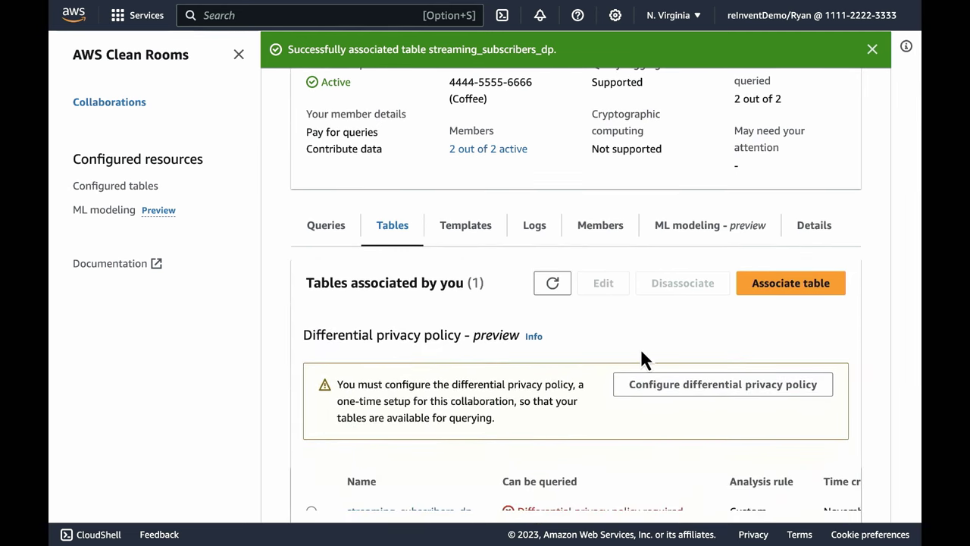
scroll(665, 407, "down", 3)
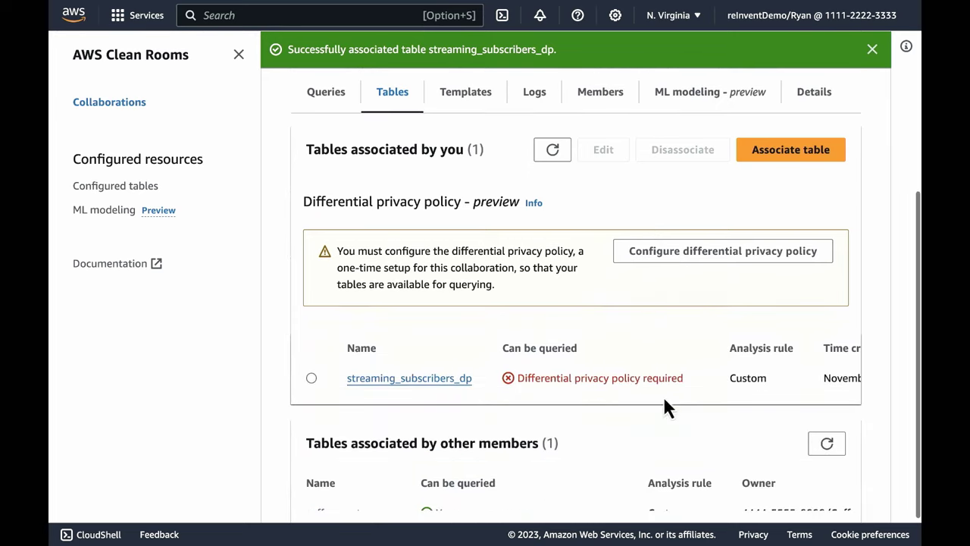
left_click(658, 252)
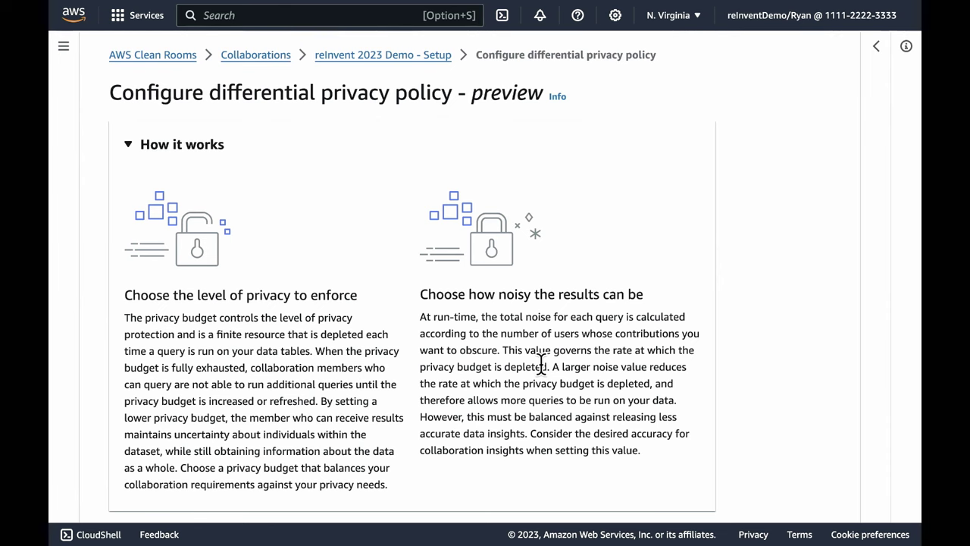
scroll(541, 365, "down", 3)
scroll(541, 364, "down", 8)
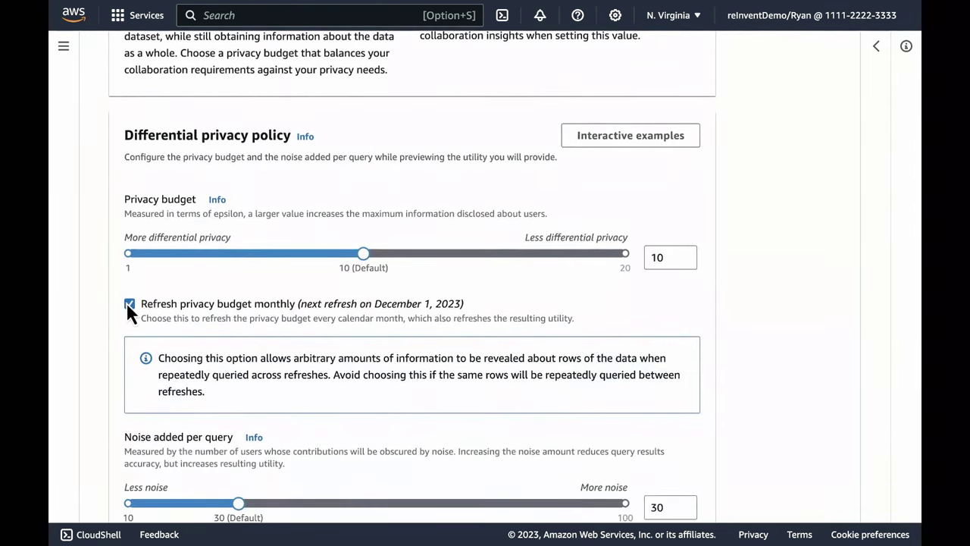
left_click(129, 303)
scroll(121, 230, "down", 1)
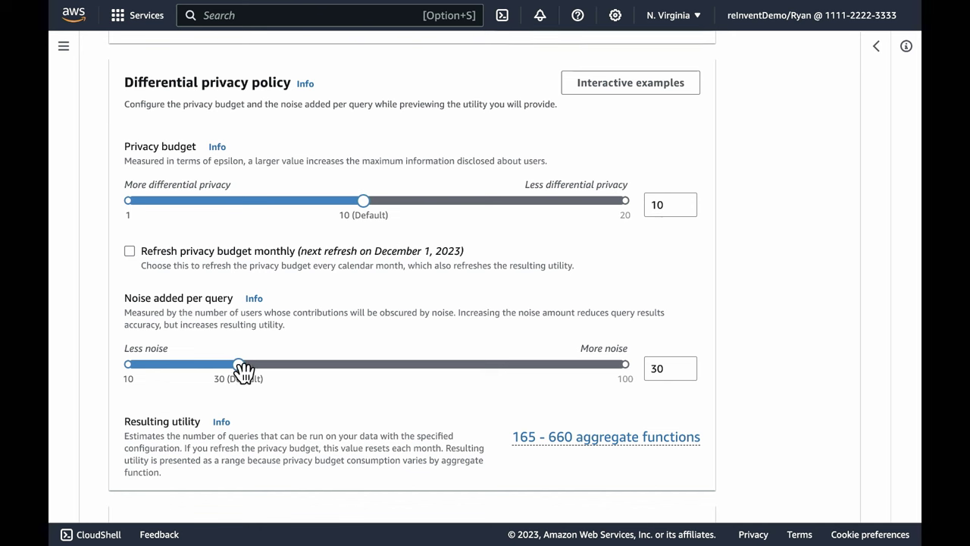
Step: Check the breakdown of available aggregate functions, try the noise added per query at 100, and set it to 10
left_click(552, 438)
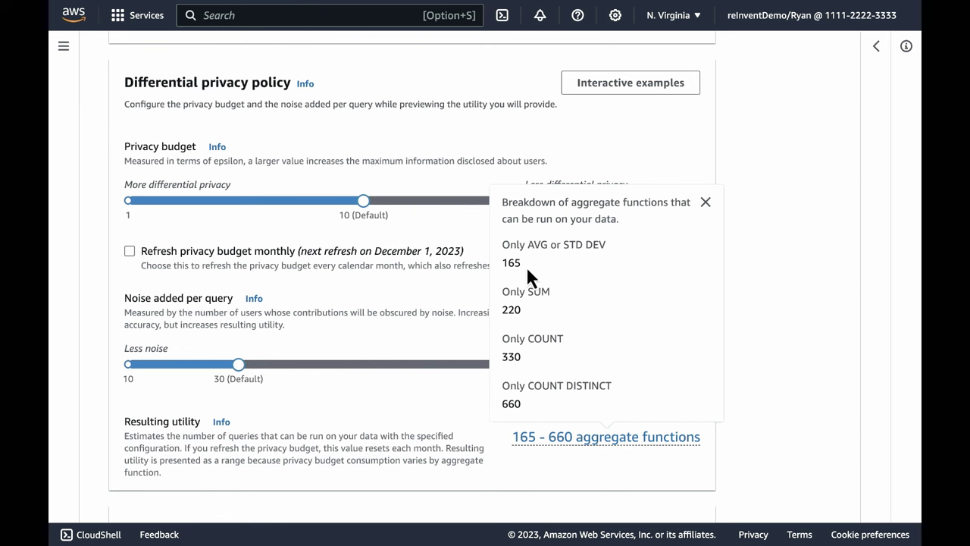
left_click(706, 202)
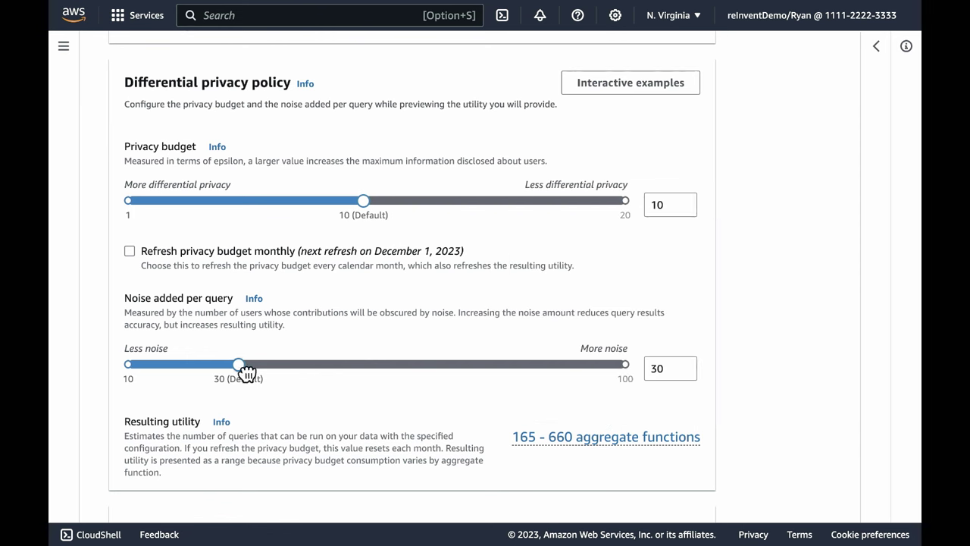
left_click_drag(247, 370, 128, 370)
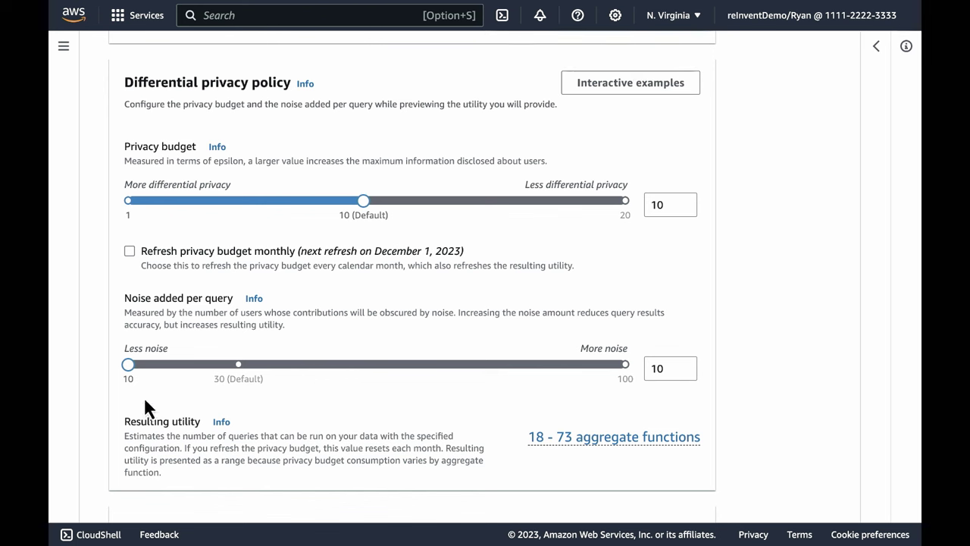
left_click_drag(128, 365, 647, 394)
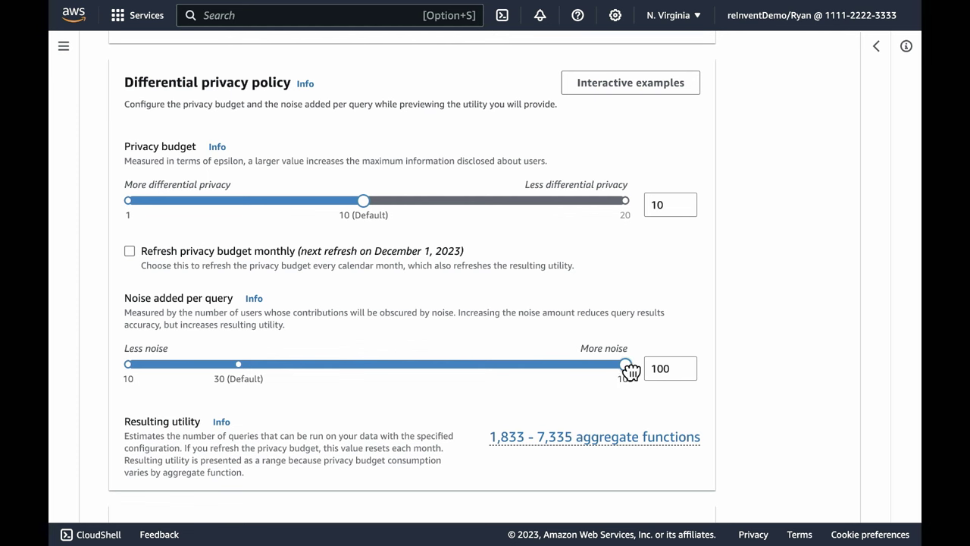
left_click_drag(625, 366, 80, 364)
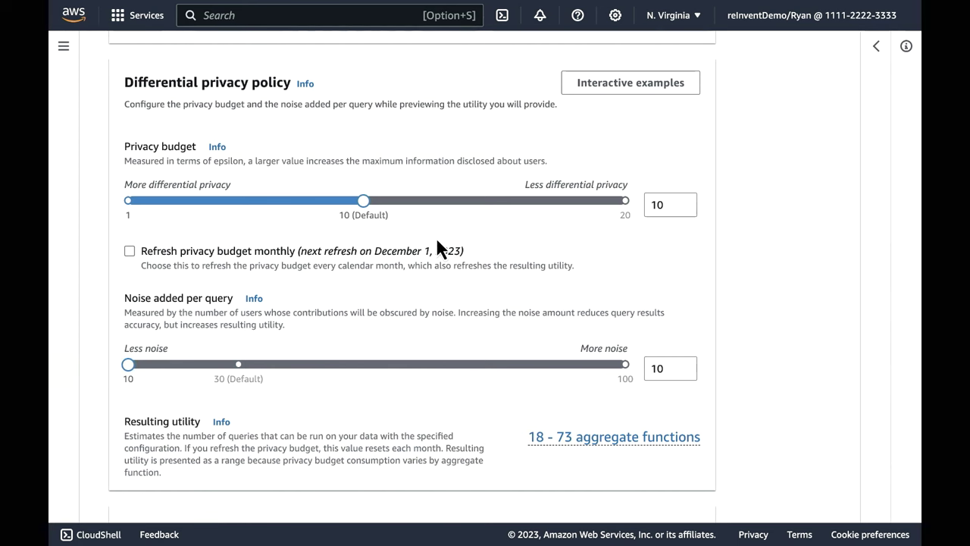
Step: Try a privacy budget of 20, set it to 5, and save the differential privacy policy
left_click_drag(368, 208, 606, 218)
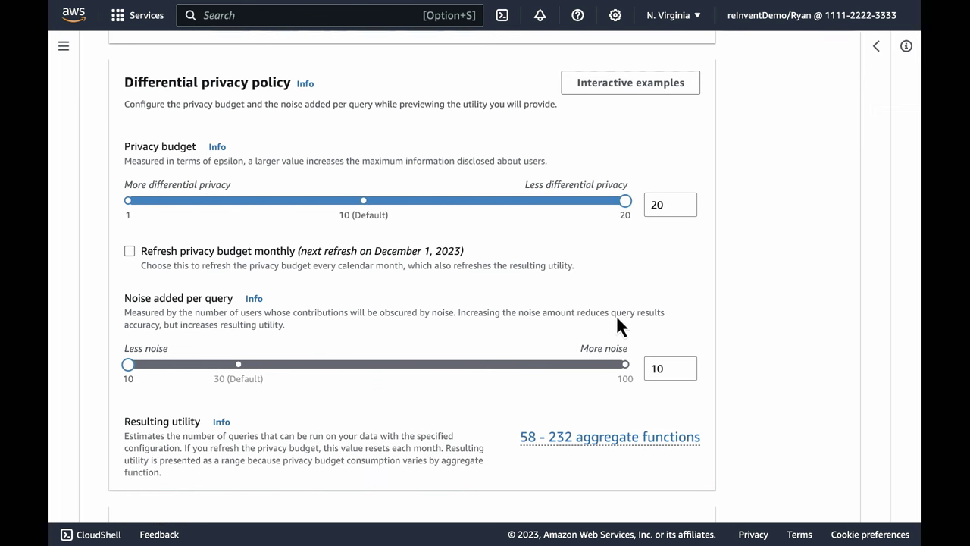
left_click_drag(628, 206, 233, 207)
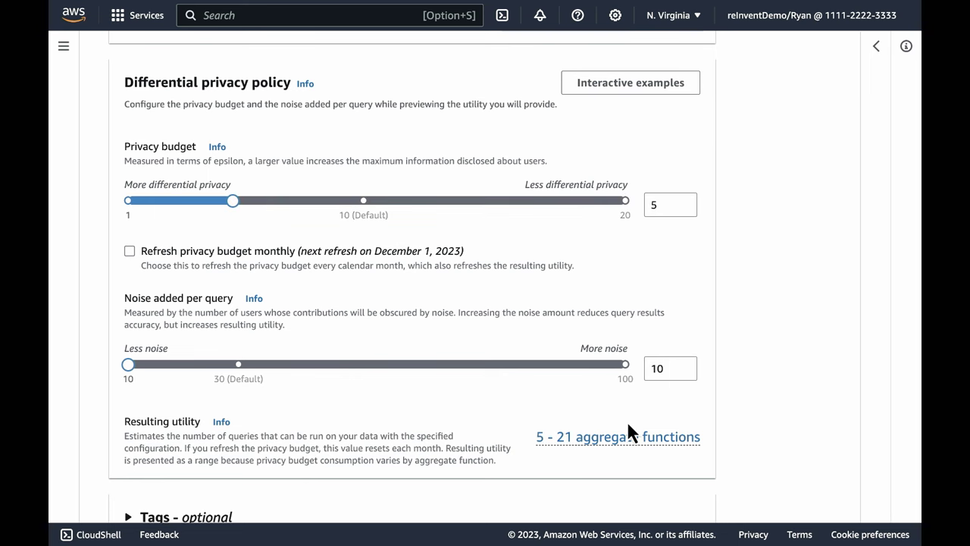
scroll(627, 421, "up", 1)
scroll(627, 420, "down", 1)
scroll(627, 420, "down", 2)
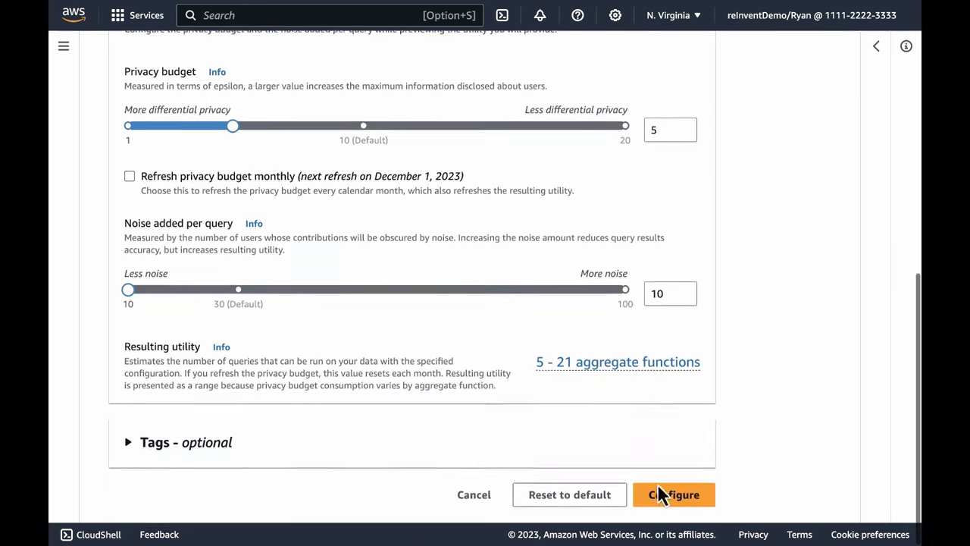
left_click(668, 496)
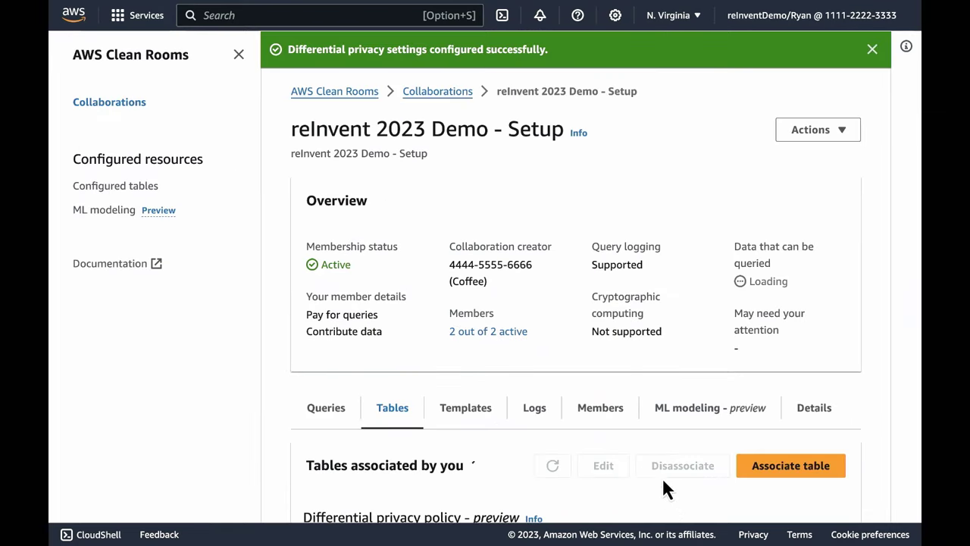
scroll(799, 485, "down", 4)
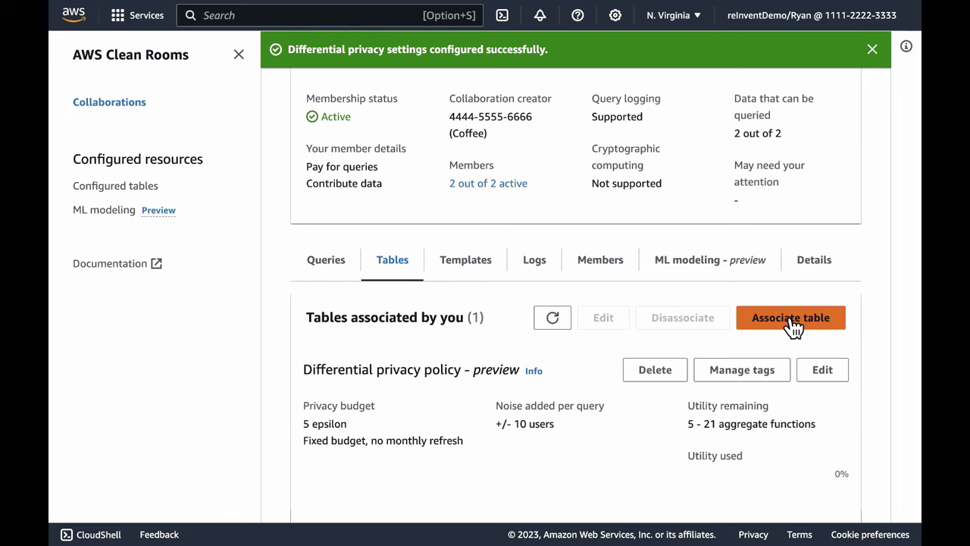
scroll(791, 328, "down", 6)
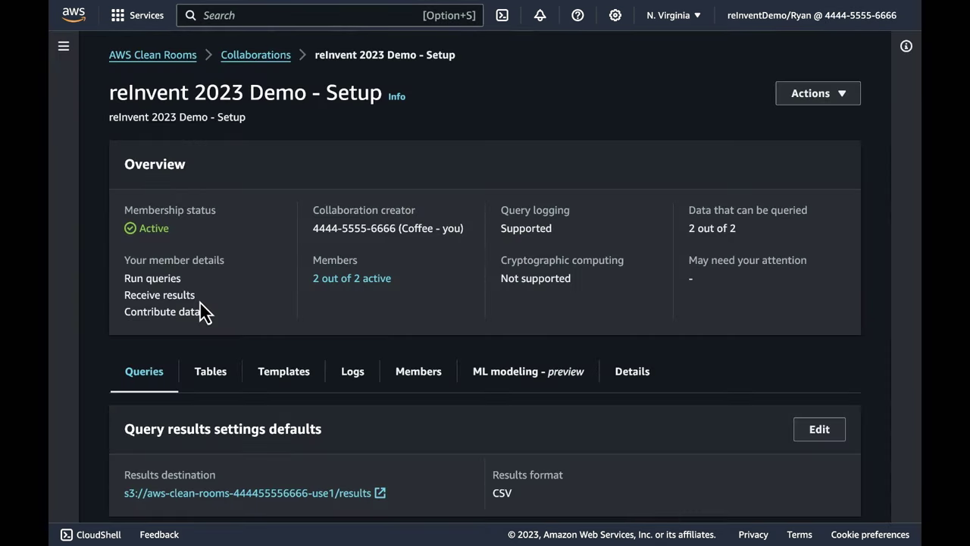
Step: Check the streaming member's remaining aggregate functions and utility used, and the additional controls on the streaming_subscribers_dp table
scroll(200, 303, "down", 3)
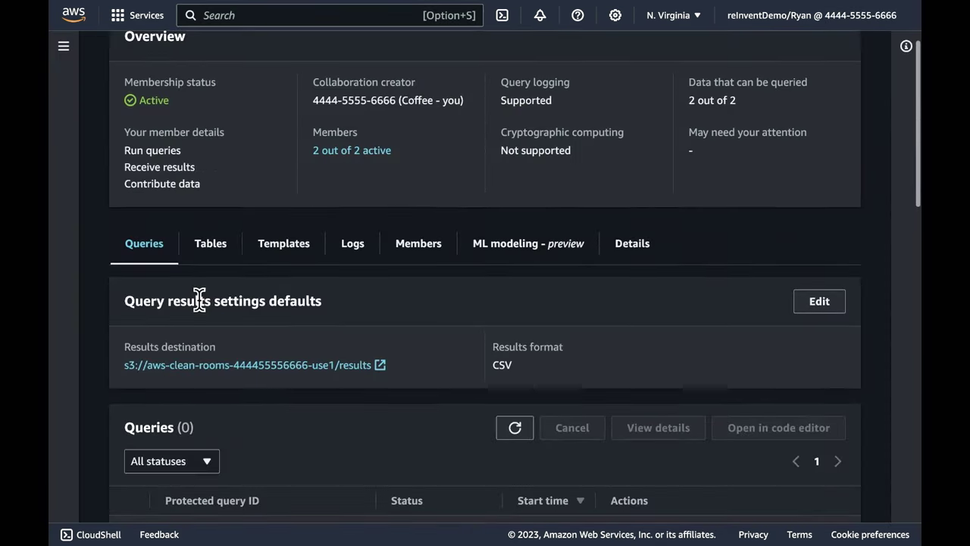
scroll(200, 303, "down", 6)
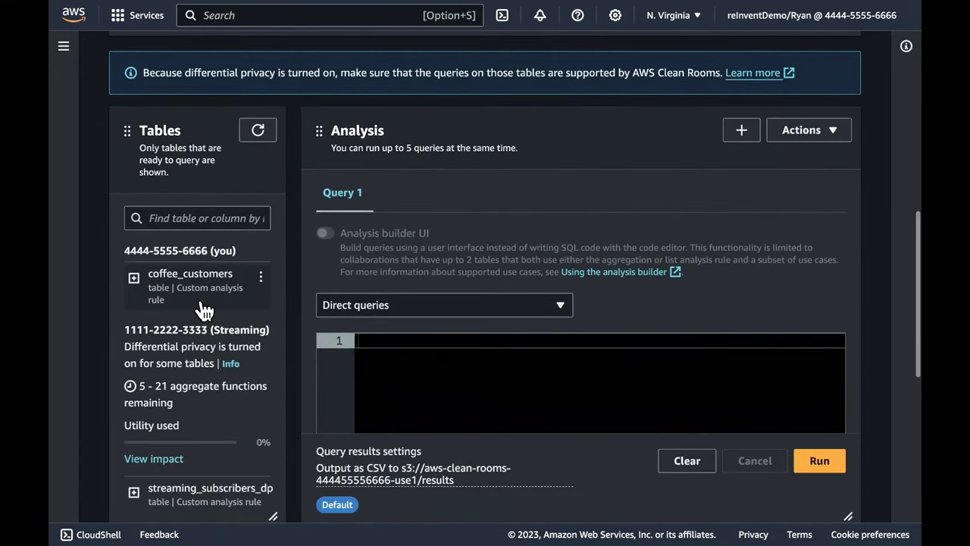
scroll(199, 301, "down", 1)
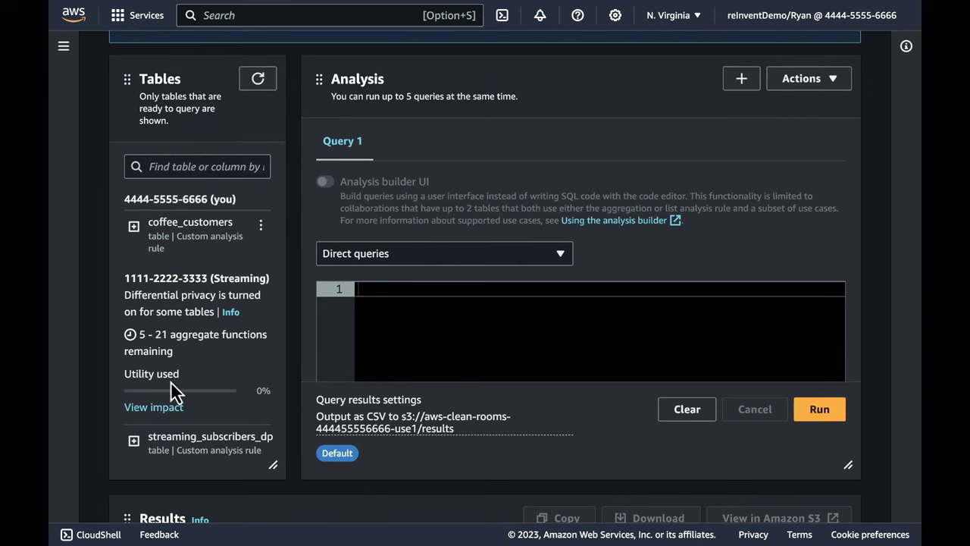
scroll(182, 388, "down", 1)
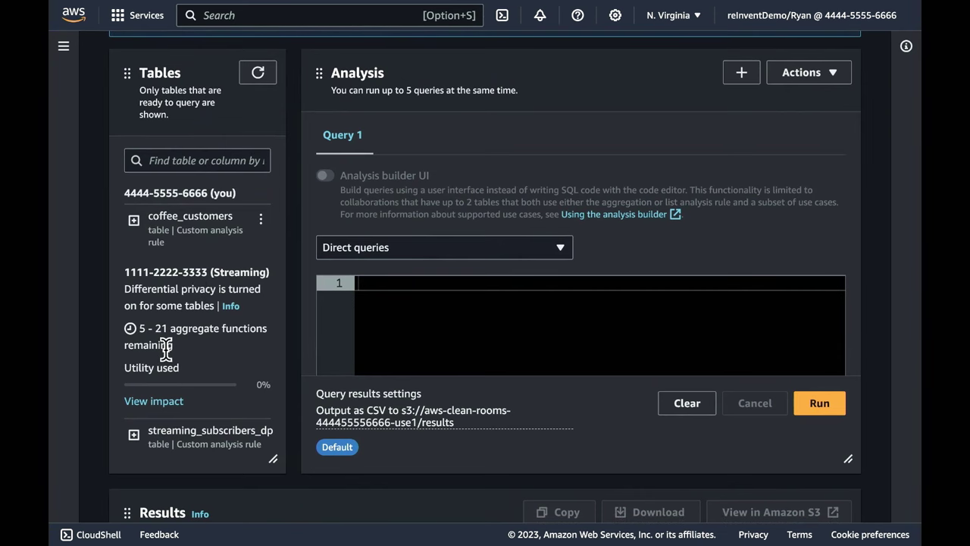
scroll(190, 416, "down", 1)
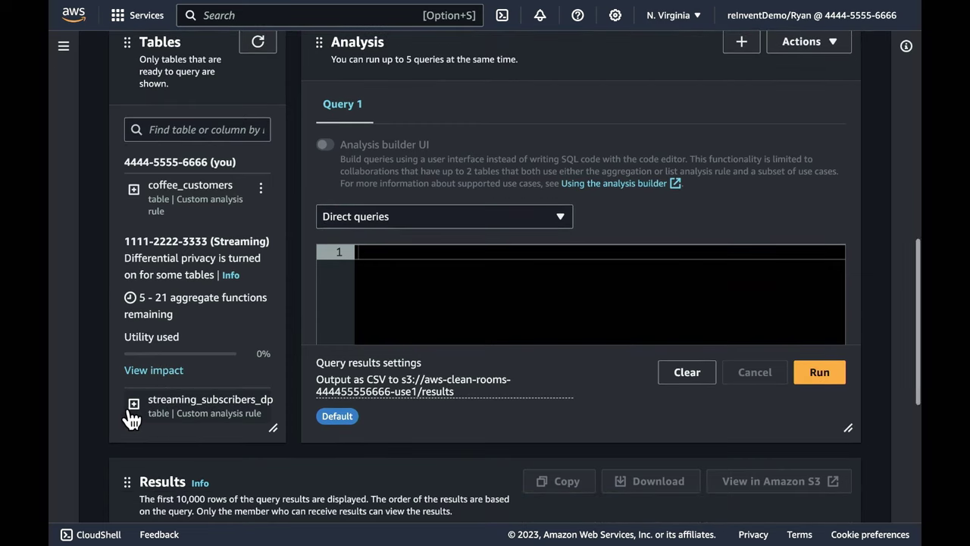
left_click(133, 407)
scroll(170, 356, "down", 1)
scroll(170, 356, "down", 6)
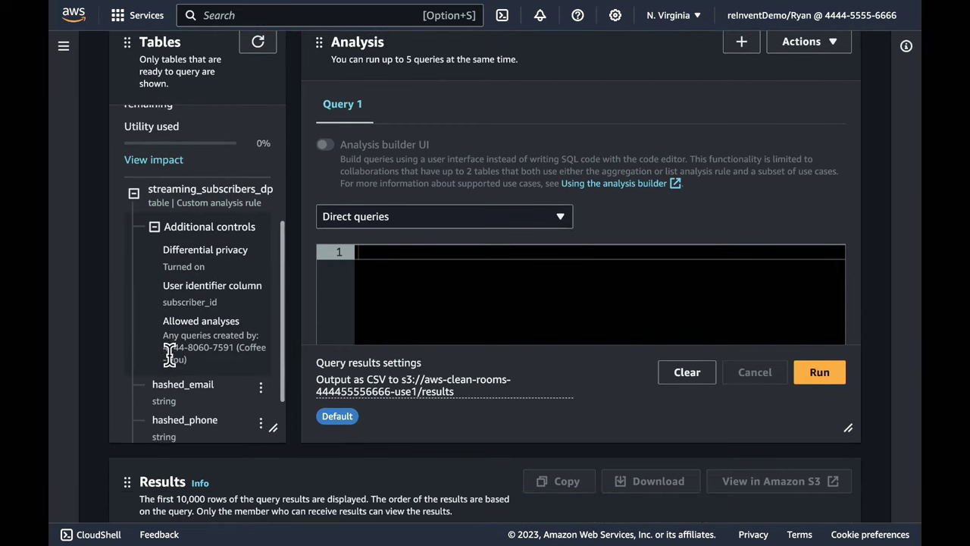
scroll(169, 356, "up", 4)
left_click(134, 279)
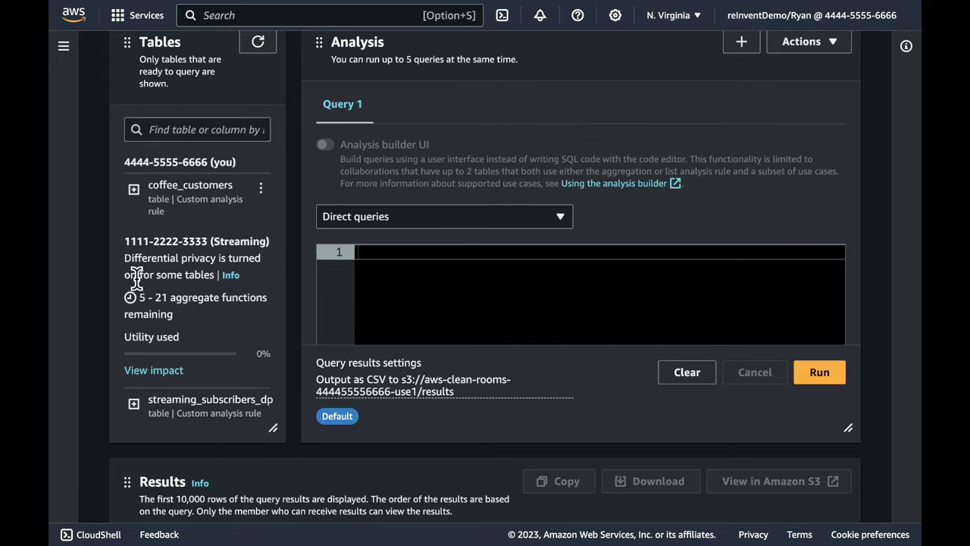
Step: Run a direct query selecting ss.subscriber_id from streaming_subscribers_dp inner-joined with coffee_customers on hashed_email, and read its outcome
scroll(135, 278, "up", 3)
scroll(135, 277, "down", 1)
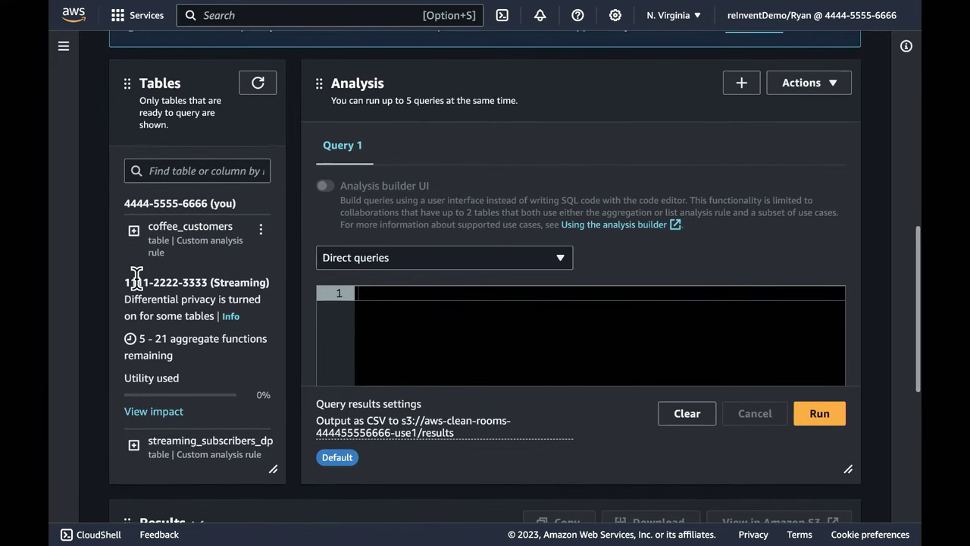
left_click(560, 262)
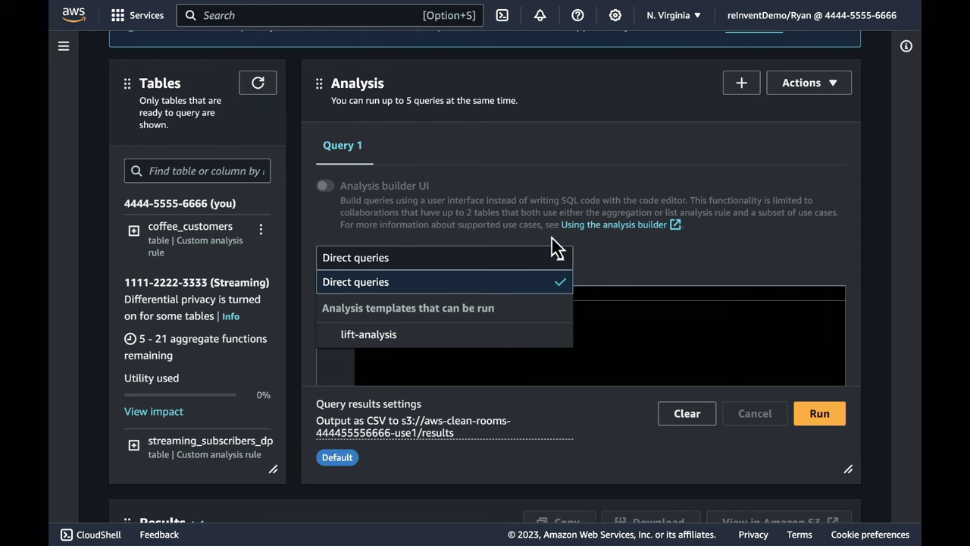
left_click(566, 262)
left_click(819, 413)
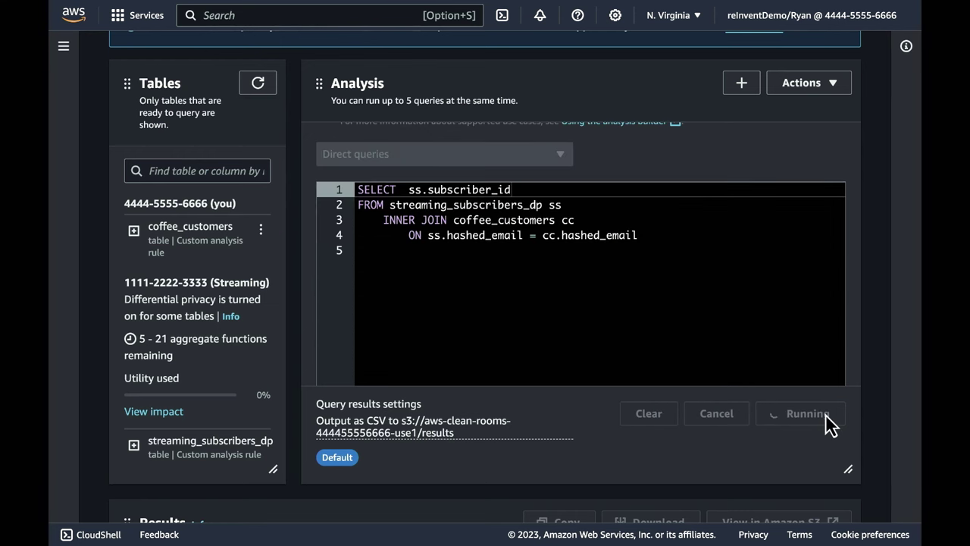
scroll(830, 422, "down", 2)
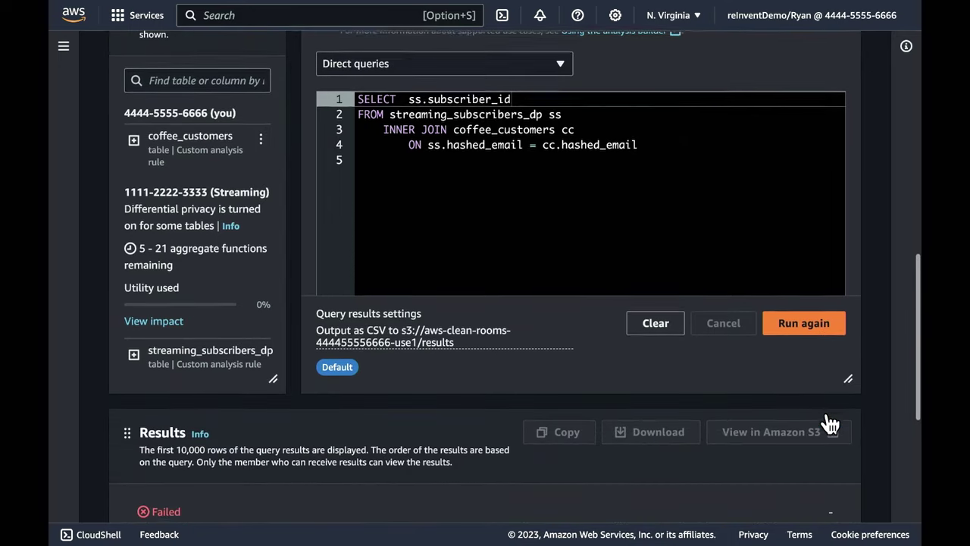
scroll(830, 425, "down", 2)
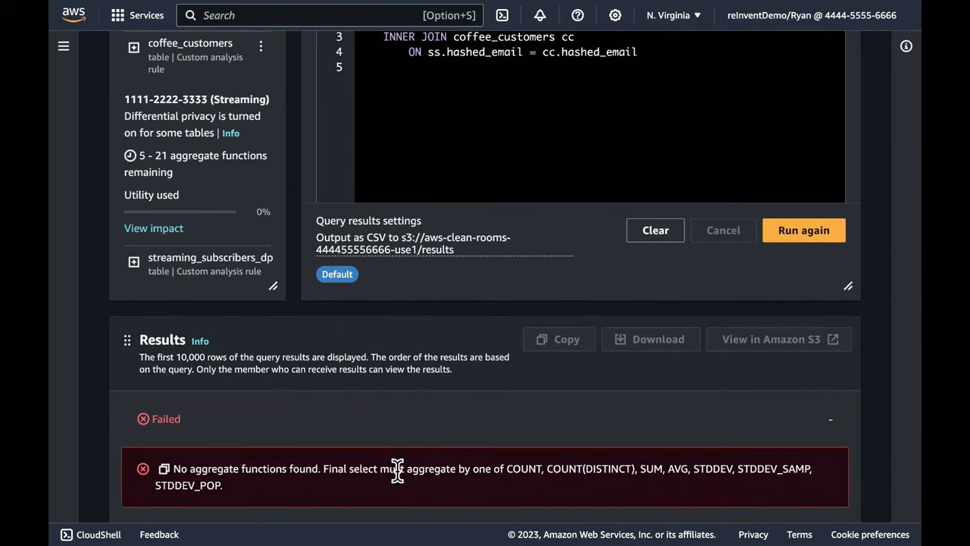
scroll(429, 412, "up", 3)
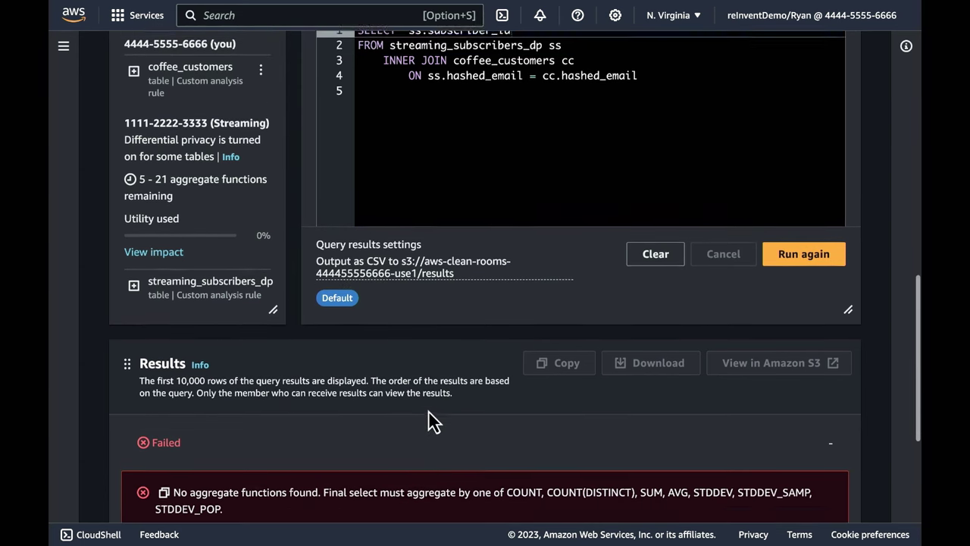
scroll(429, 416, "up", 2)
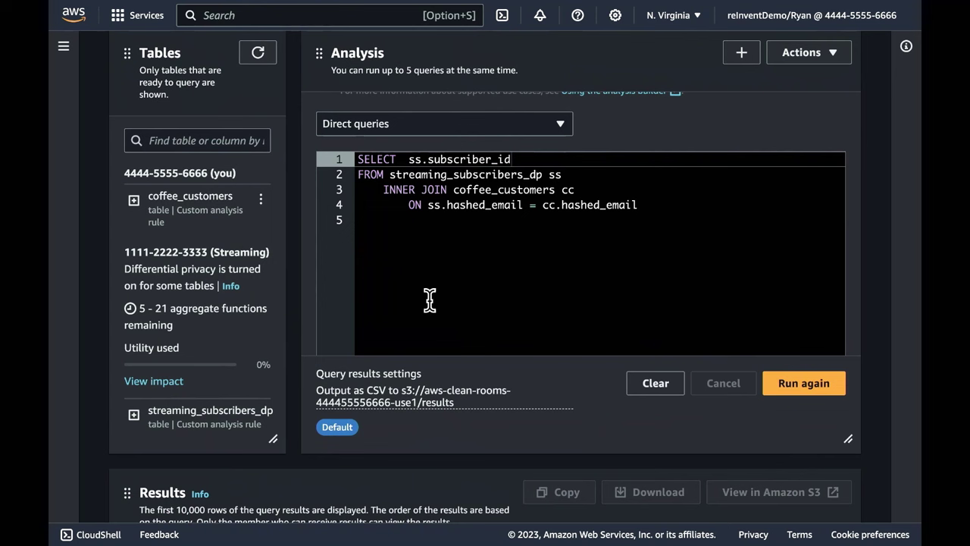
Step: Change the query's selected column to COUNT(DISTINCT ss.subscriber_id), keeping the join with coffee_customers
key("Tab")
left_click(429, 300)
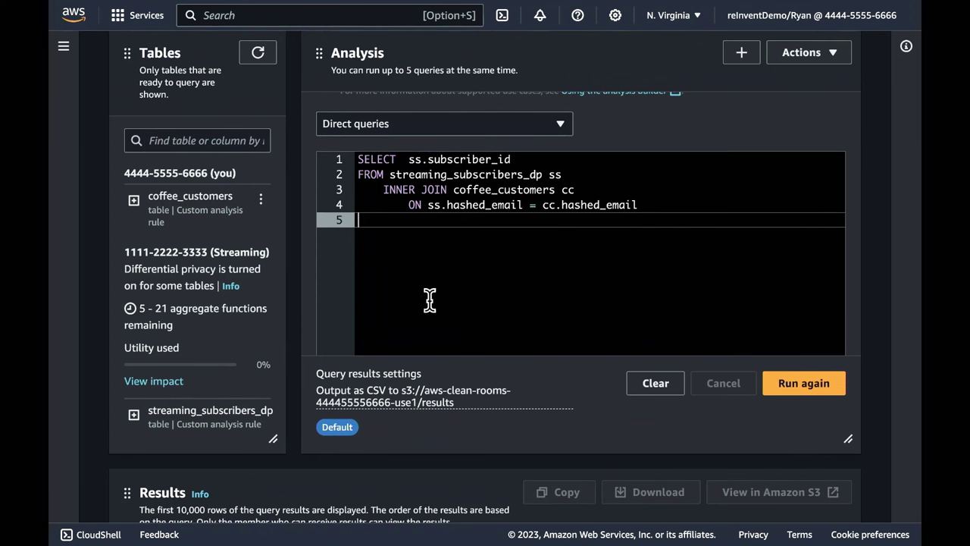
key("ctrl+Home")
key("Right")
key("Right")
key("Right")
key("Right")
key("Right")
key("Right")
key("Right")
type("COUNT(DISTINCT")
key("End")
type(")")
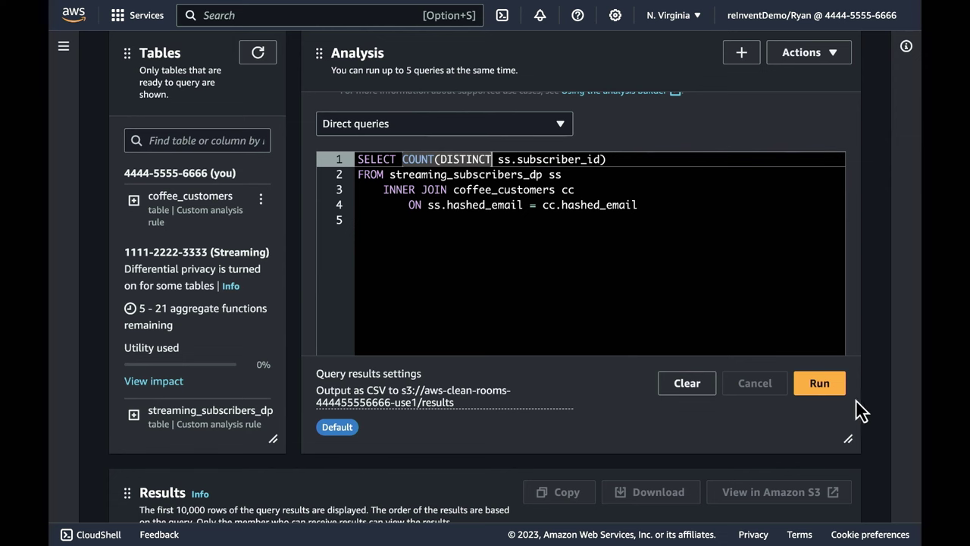
Step: Run the revised distinct-count query and check its progress in the results
left_click(819, 383)
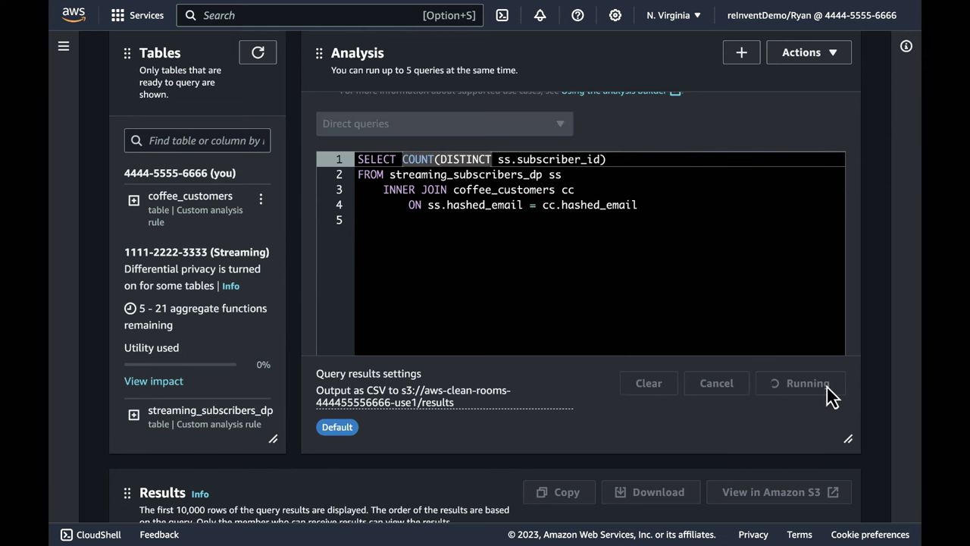
scroll(826, 393, "down", 1)
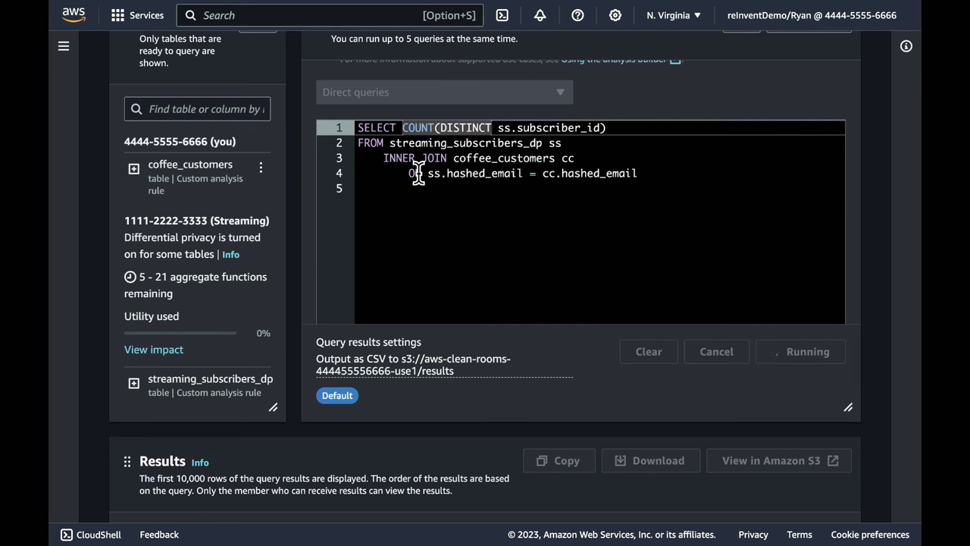
left_click(487, 263)
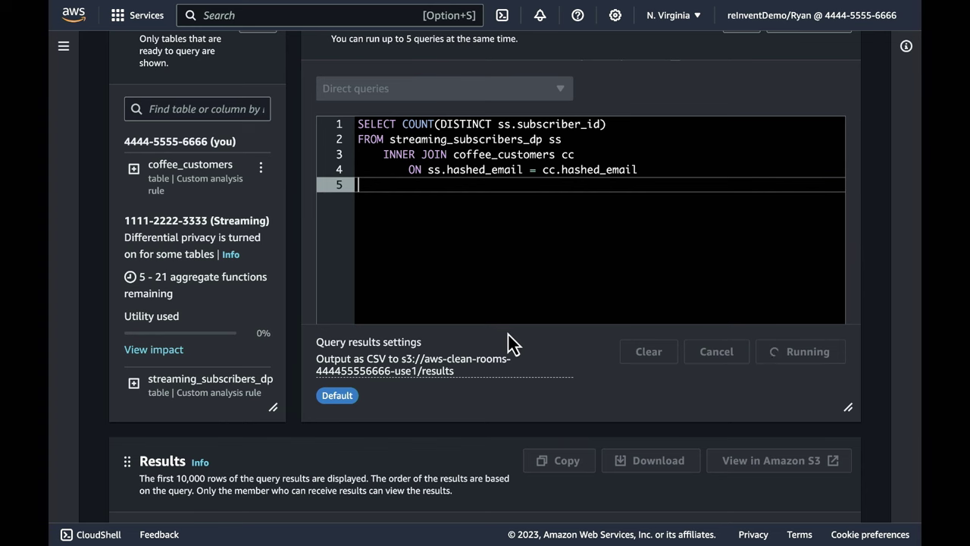
scroll(489, 396, "down", 5)
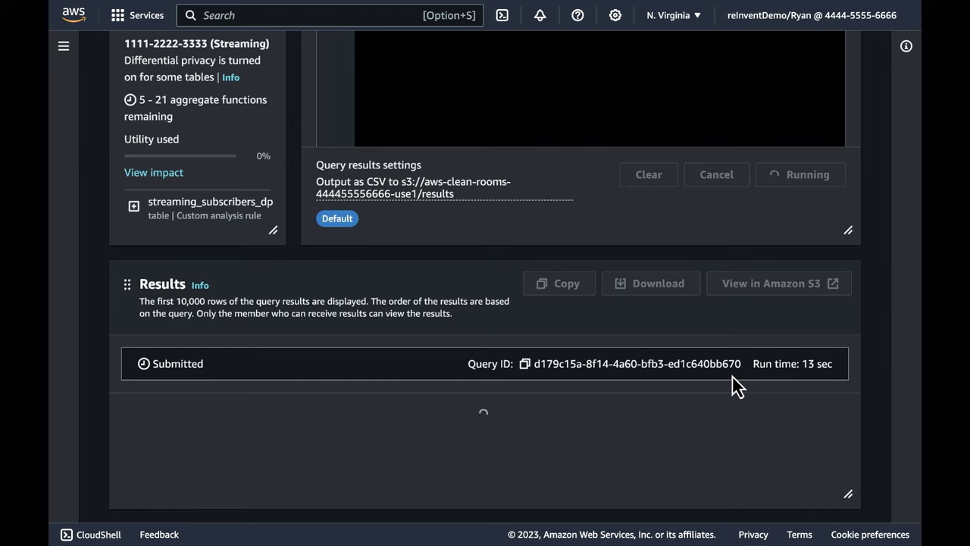
Step: Return to the list of collaborations and open the reInvent 2023 Demo collaboration
scroll(550, 253, "up", 10)
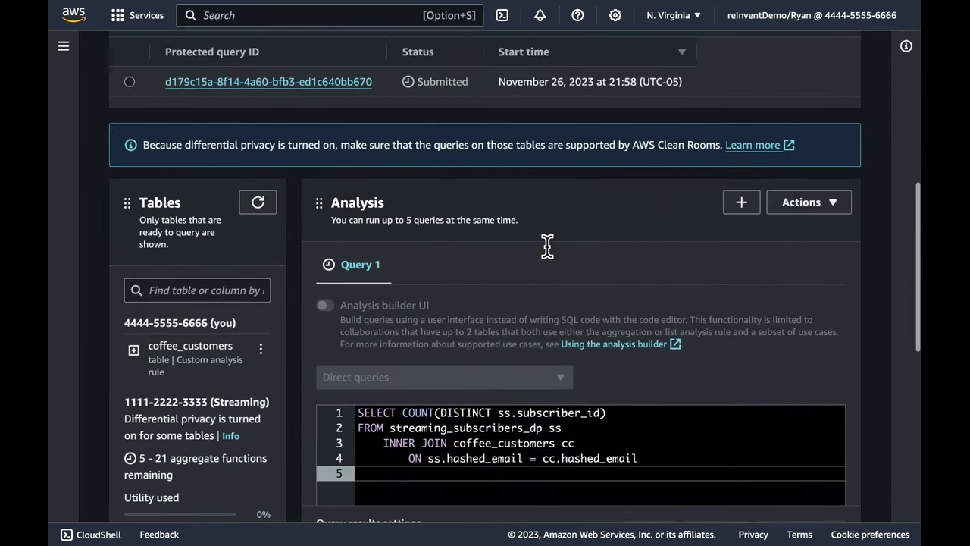
scroll(176, 119, "up", 15)
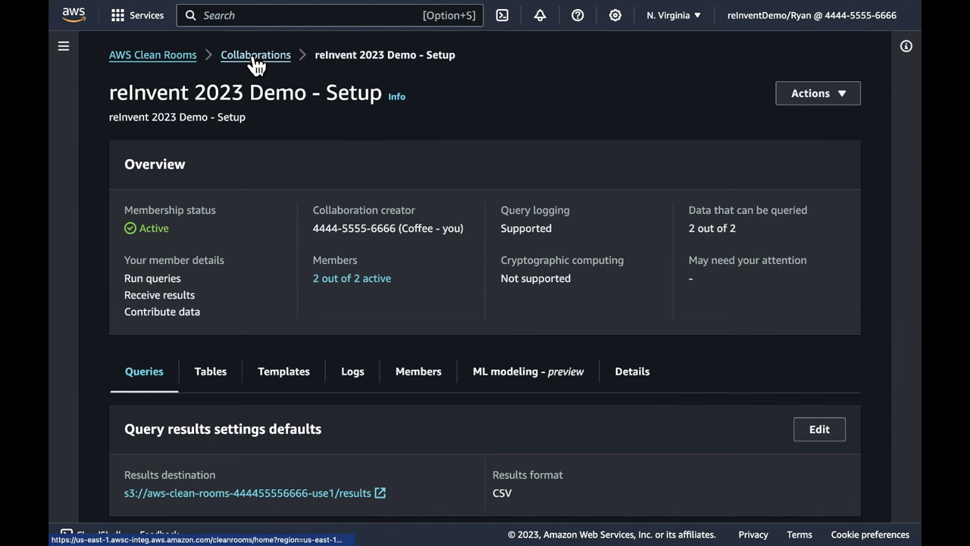
left_click(256, 60)
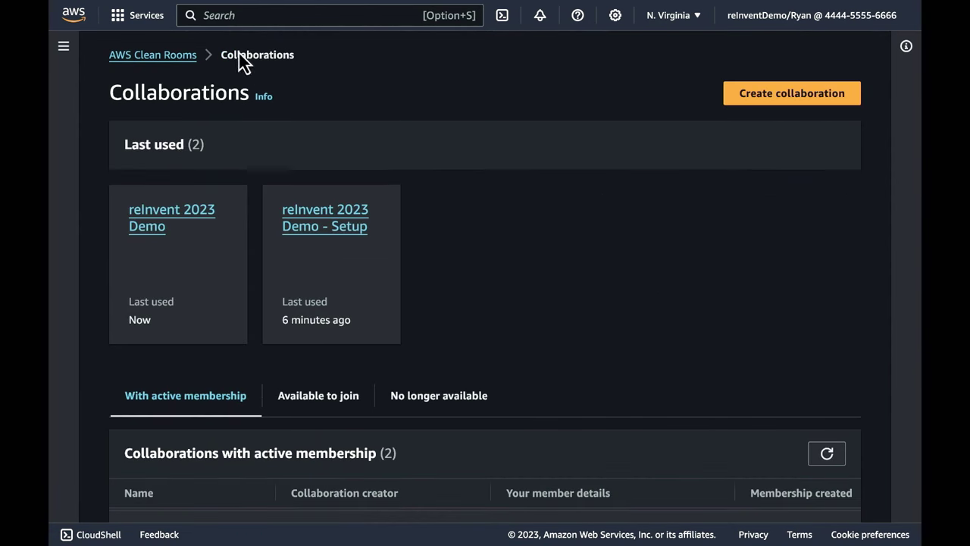
left_click(137, 228)
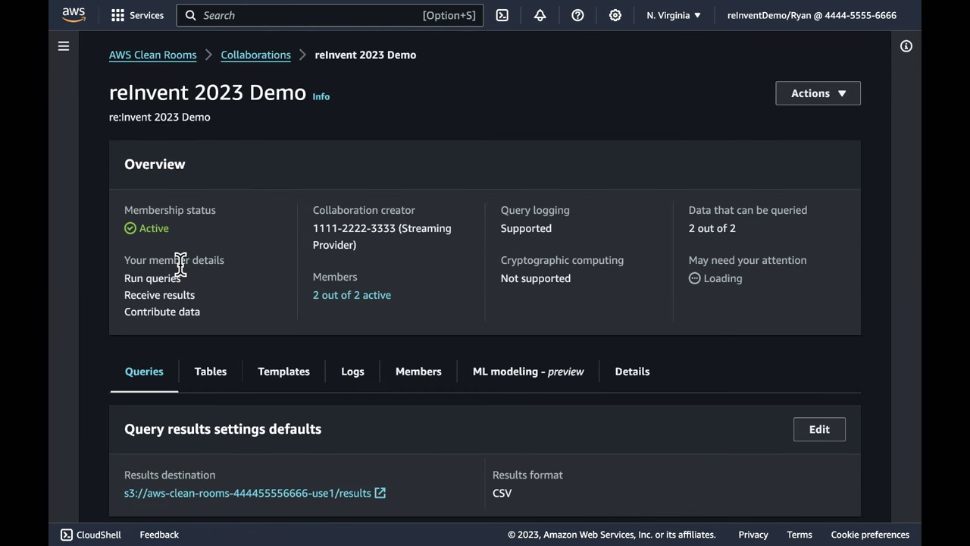
Step: Check the past queries and the Streaming Provider's remaining aggregate functions and utility used in this collaboration
scroll(179, 262, "down", 2)
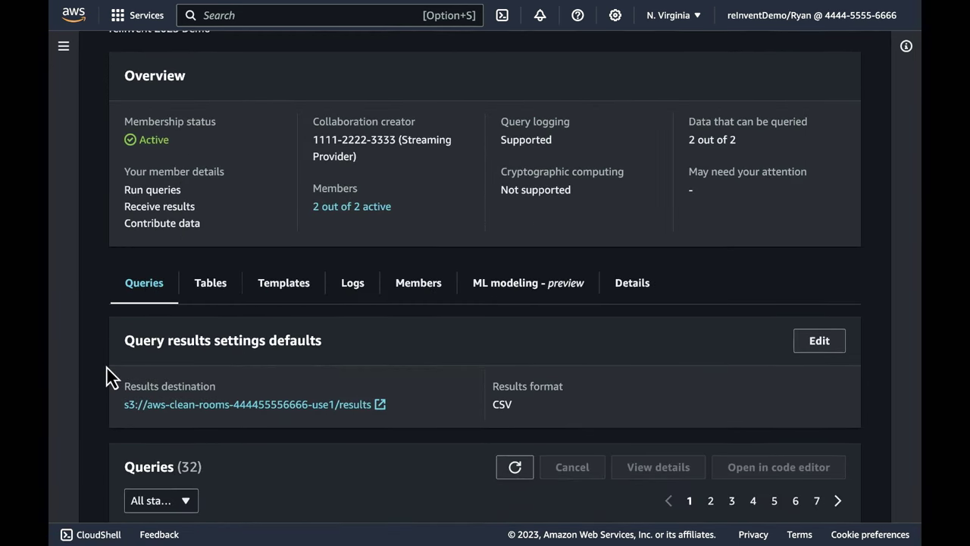
scroll(109, 376, "down", 3)
scroll(98, 384, "down", 5)
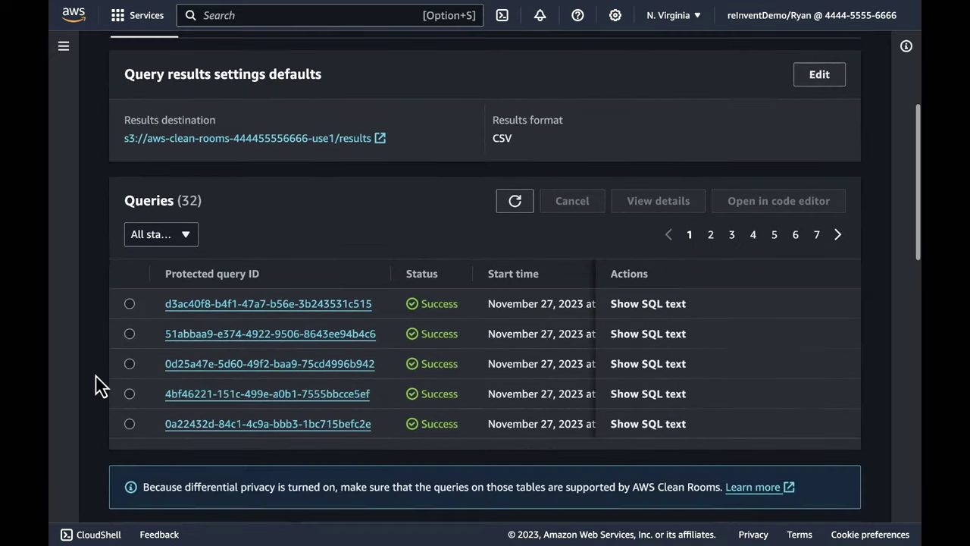
scroll(99, 384, "down", 7)
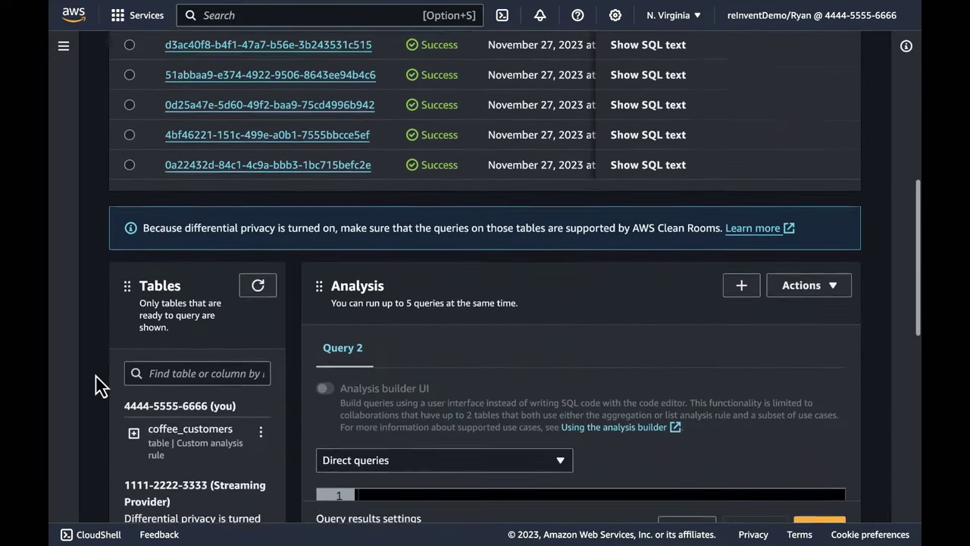
scroll(98, 385, "down", 1)
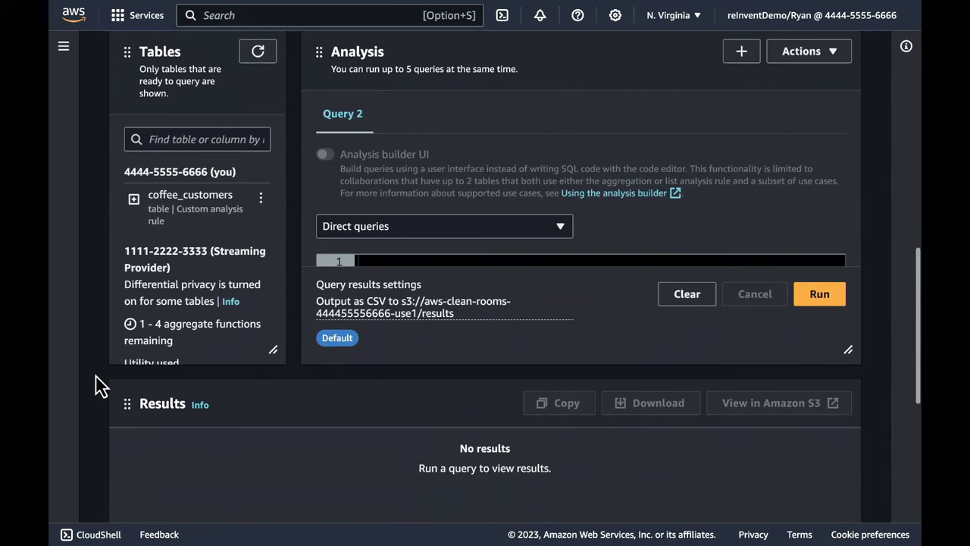
scroll(130, 362, "down", 3)
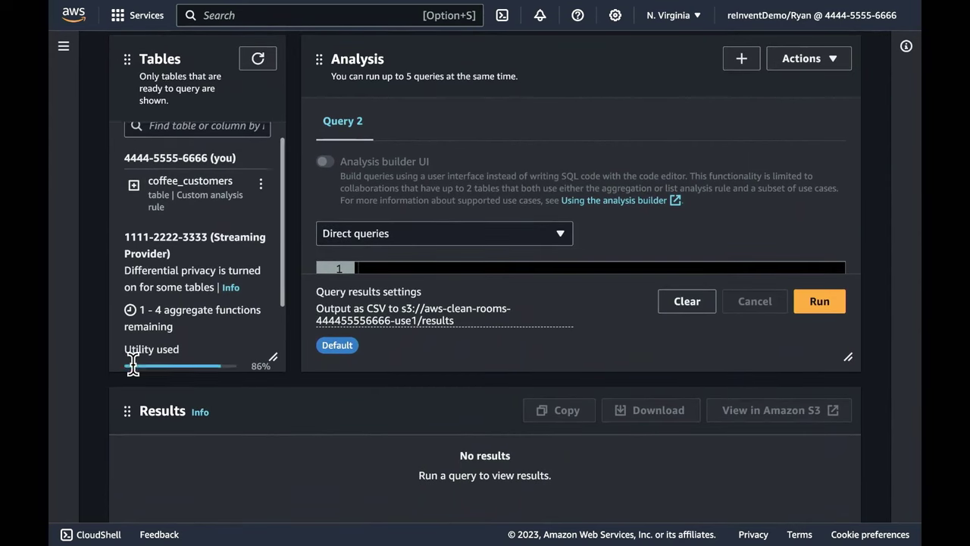
scroll(133, 364, "down", 1)
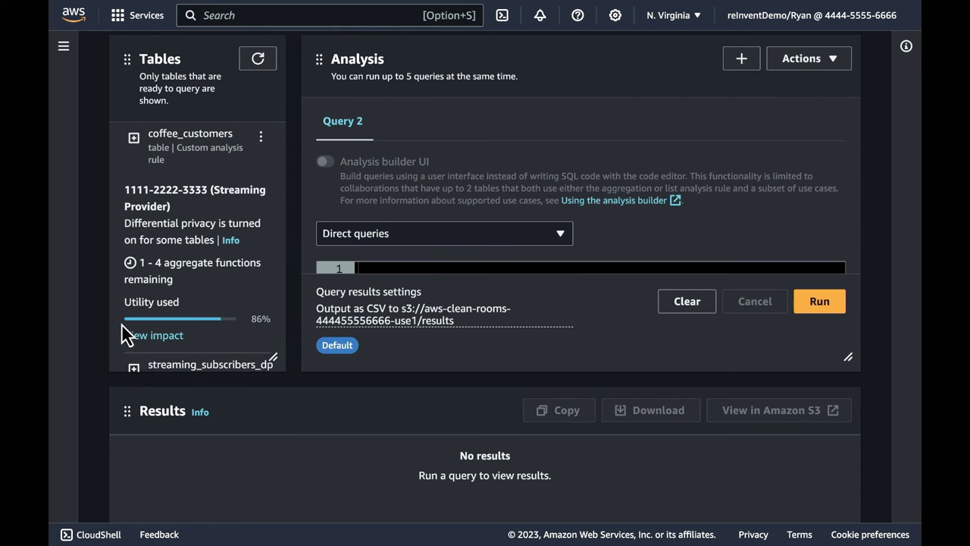
Step: Run a query counting distinct ss.subscriber_id from streaming_subscribers_dp inner-joined with coffee_customers on hashed_email, and view its result
scroll(493, 225, "down", 3)
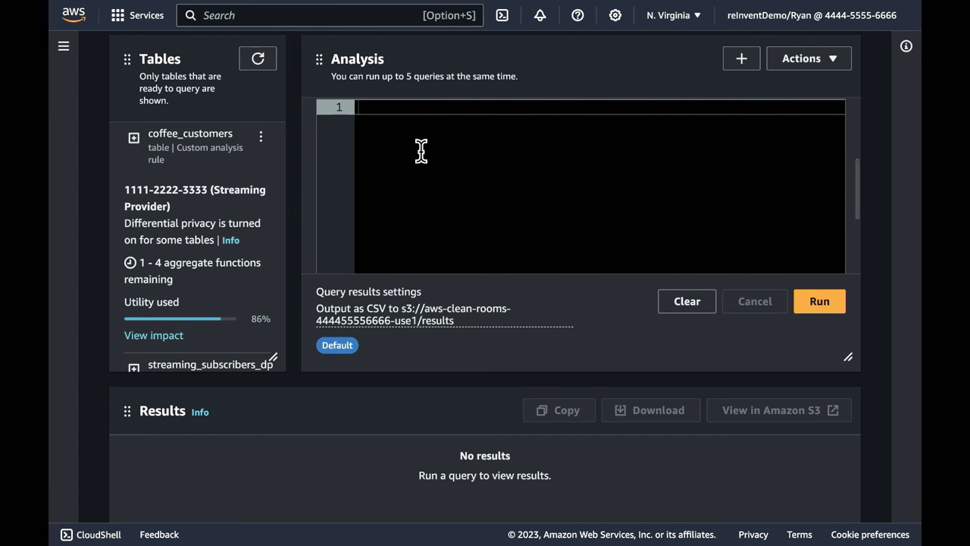
type("SELECT COUNT(DISTINCT ss.subscriber_id) FROM streaming_subscribers_dp ss     INNER JOIN coffee_customers cc         ON ss.hashed_email = cc.hashed_email")
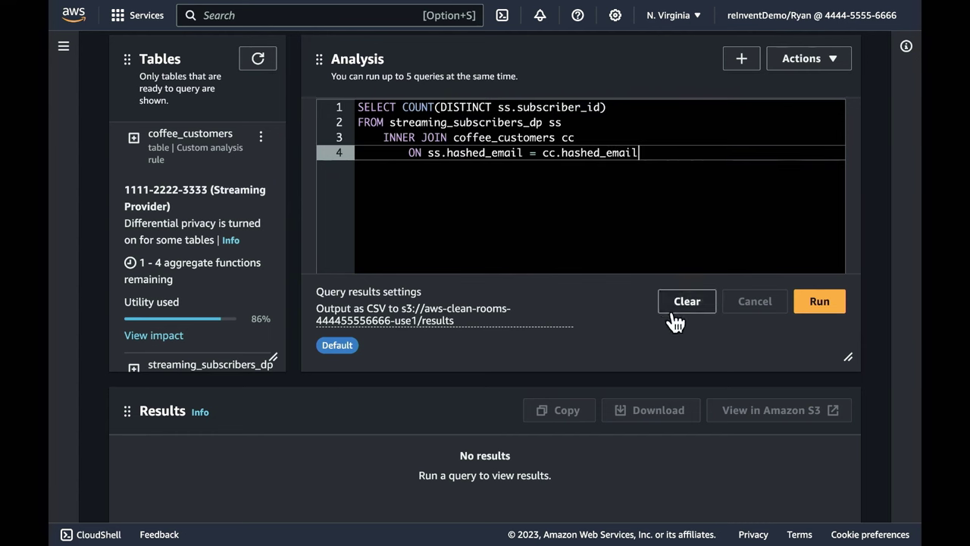
left_click(816, 315)
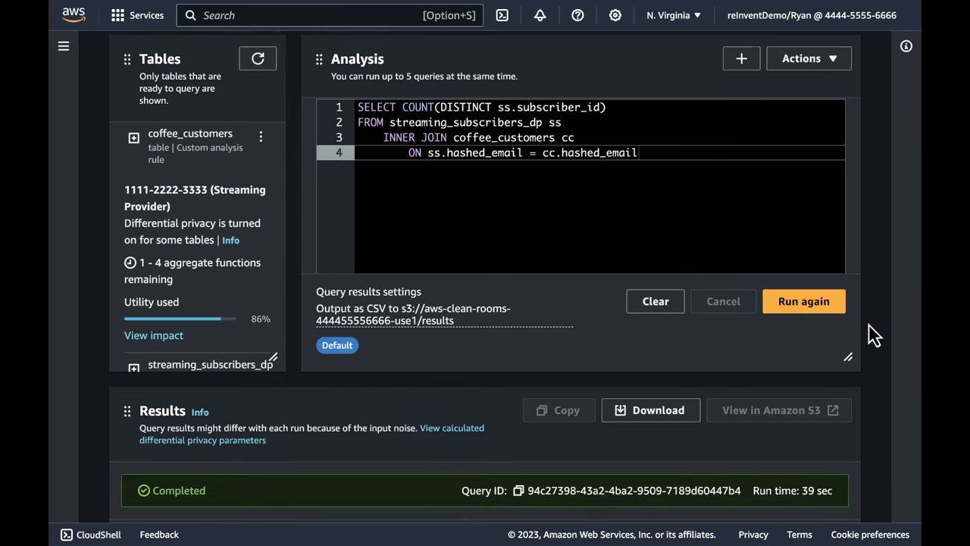
scroll(873, 334, "down", 2)
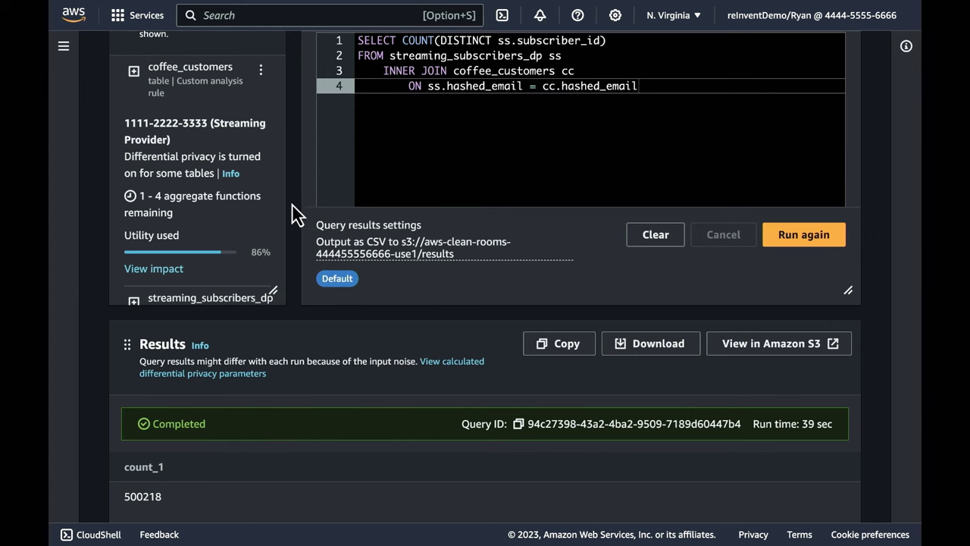
Step: Refresh the table list to update the Streaming Provider's remaining aggregate functions and utility used
scroll(292, 214, "up", 2)
scroll(296, 214, "up", 2)
left_click(260, 48)
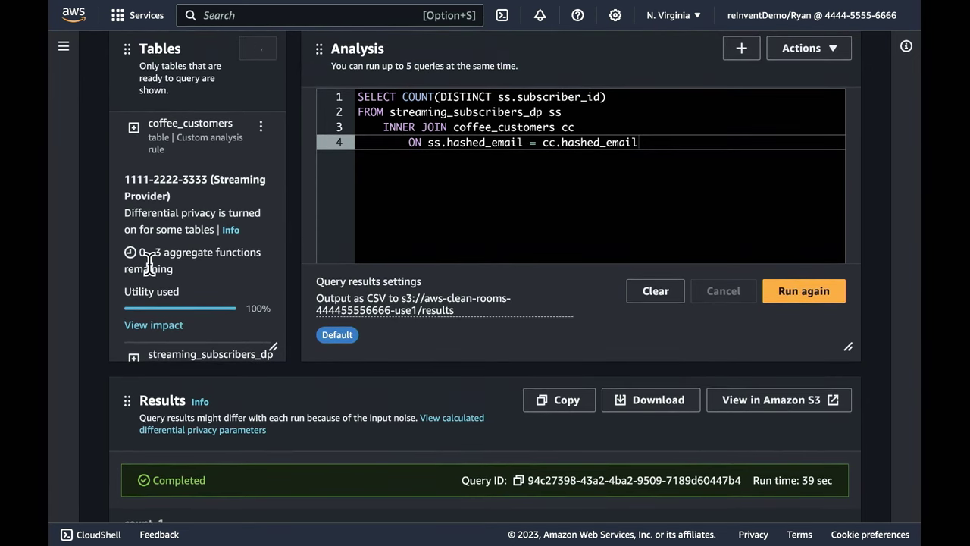
Step: Run the same distinct subscriber count query two more times
scroll(298, 302, "down", 1)
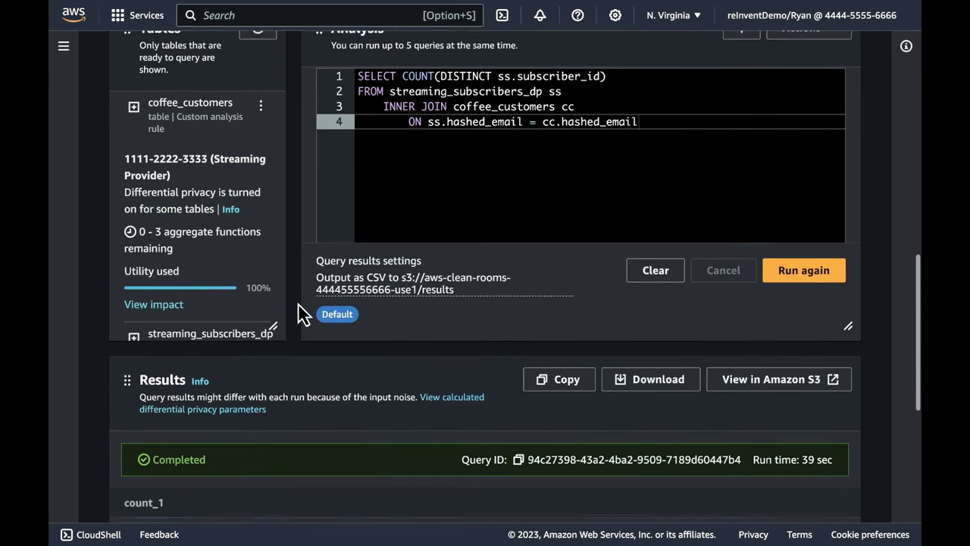
scroll(299, 300, "down", 1)
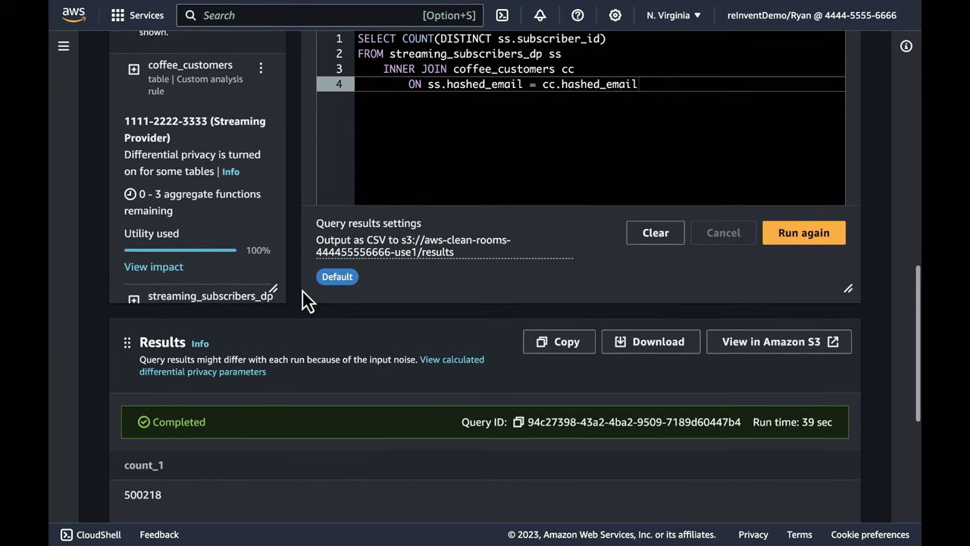
left_click(791, 241)
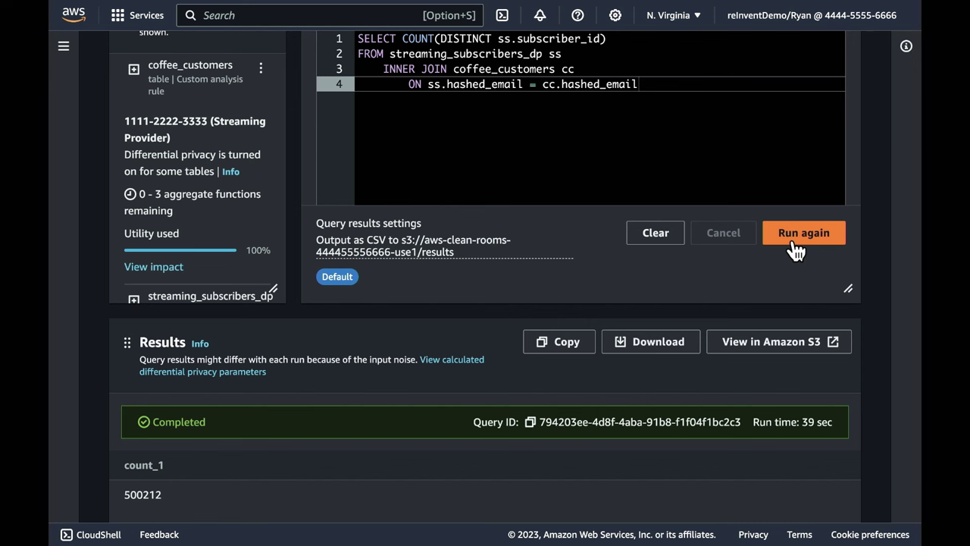
left_click(791, 241)
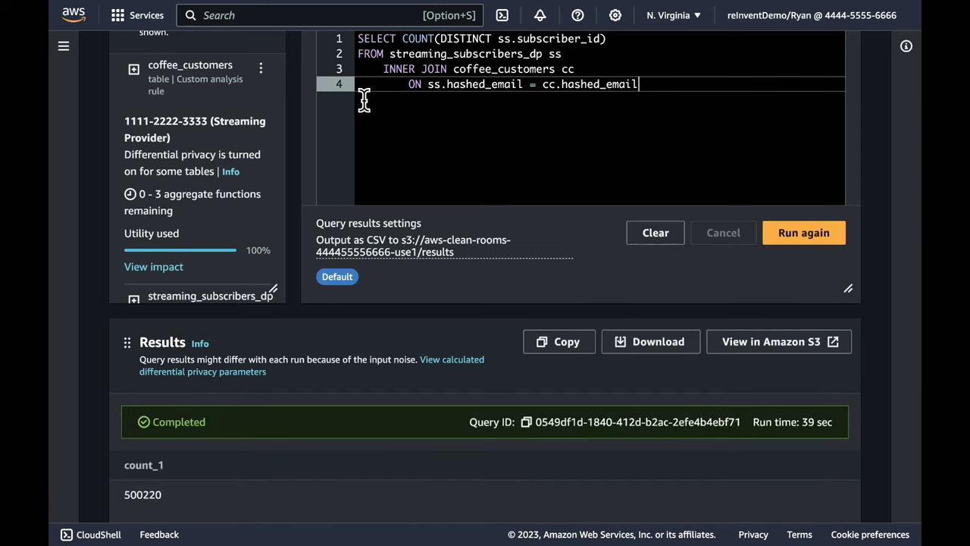
Step: Add a WHERE clause excluding rows whose ss.hashed_email equals the sha2 256 hash of one e-mail address, and run the query
key("Return")
key("BackSpace")
key("BackSpace")
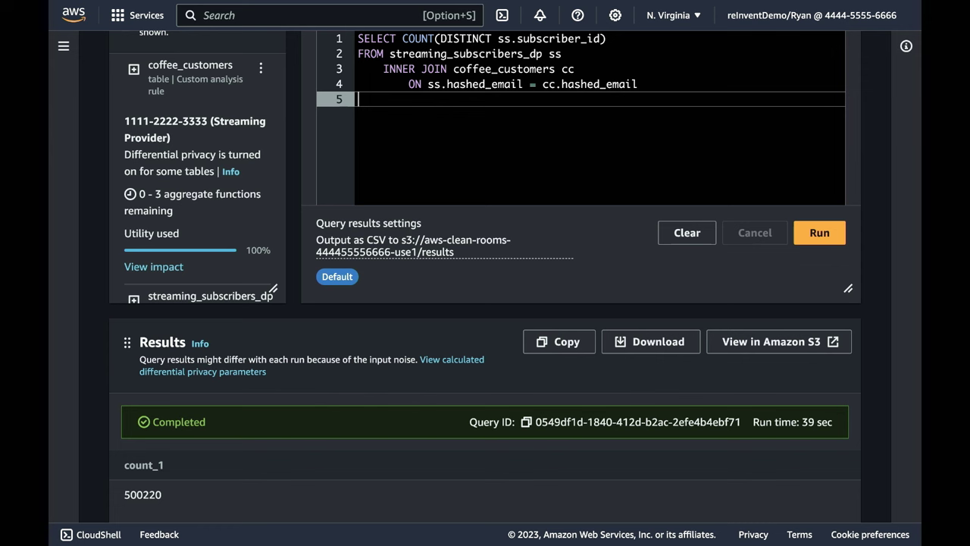
key("super+v")
left_click(822, 239)
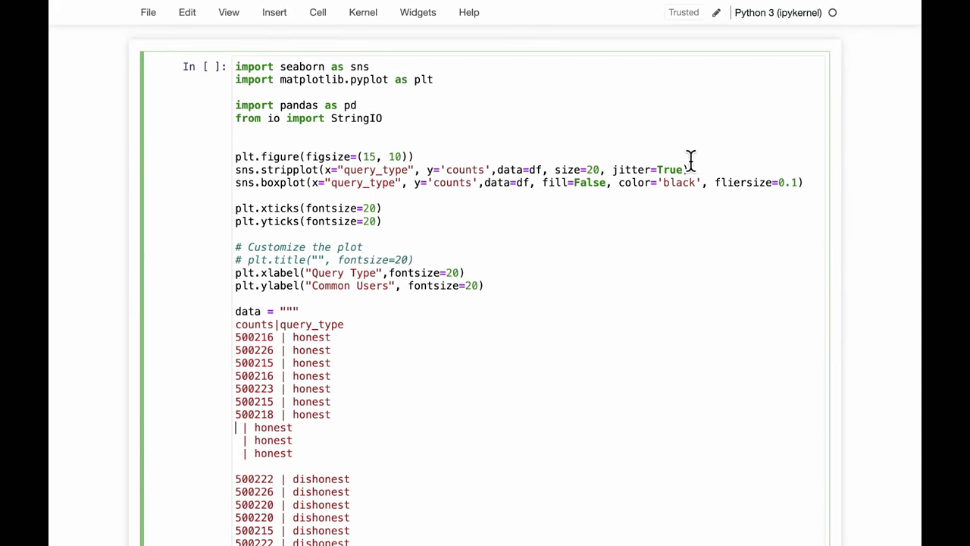
Step: Switch to the Jupyter notebook and fill in the three missing honest counts in the data string: 500218, 500212 and 500220
scroll(690, 161, "down", 5)
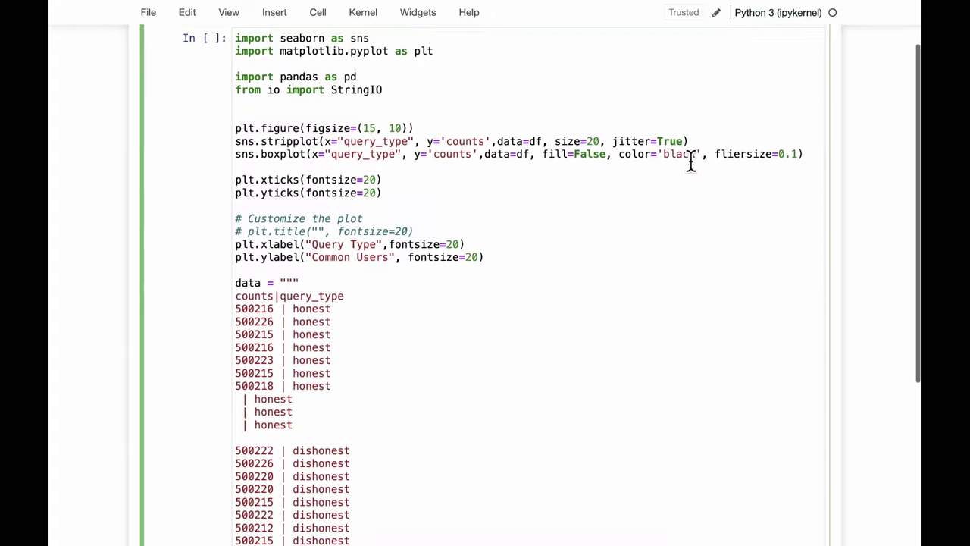
scroll(690, 161, "down", 3)
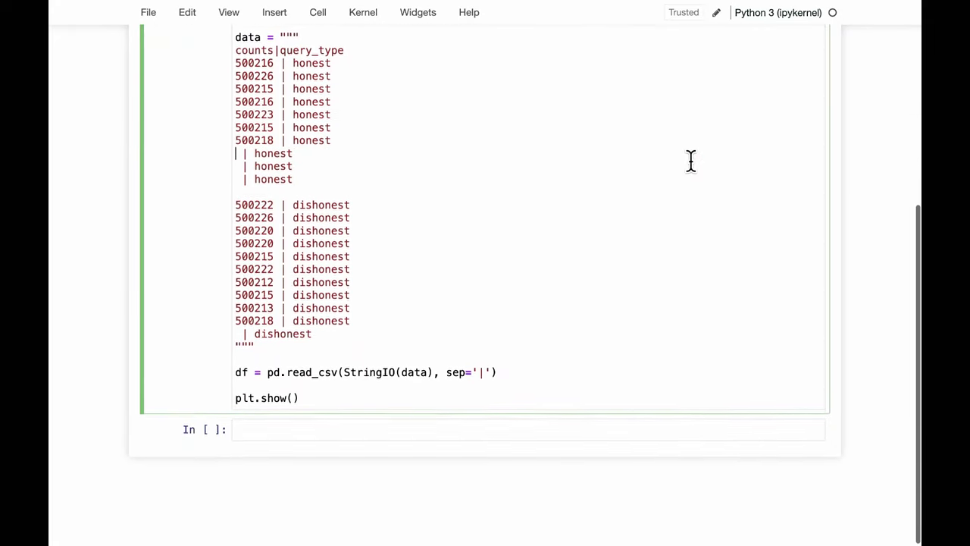
type("500218")
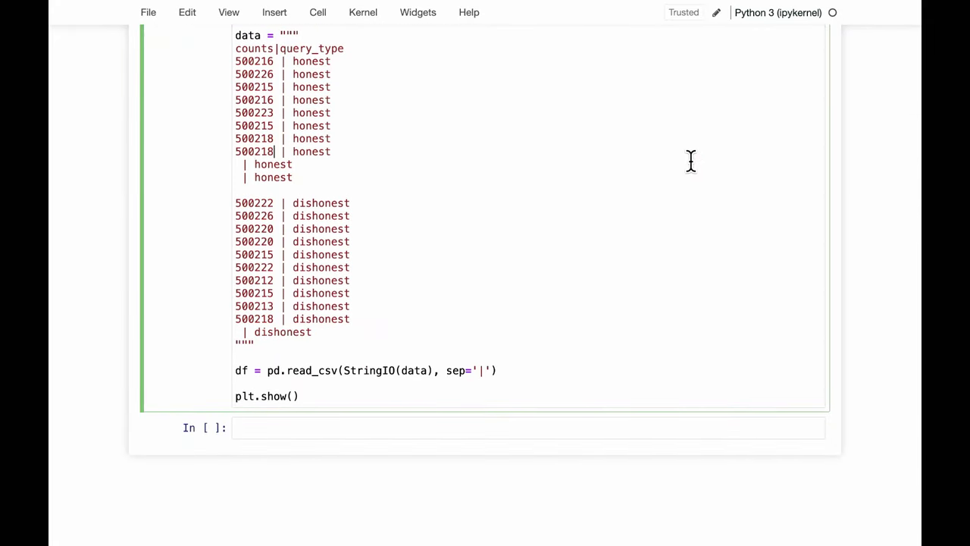
key("Down")
key("Home")
type("500212")
key("Down")
key("Home")
type("500220")
Step: Enter 500215 as the last dishonest count and run the cell to plot counts by query type
key("Down")
key("Down")
key("Down")
key("Down")
key("Down")
key("Down")
key("Down")
key("Down")
key("Down")
key("Down")
key("Down")
key("Down")
key("Home")
type("500215")
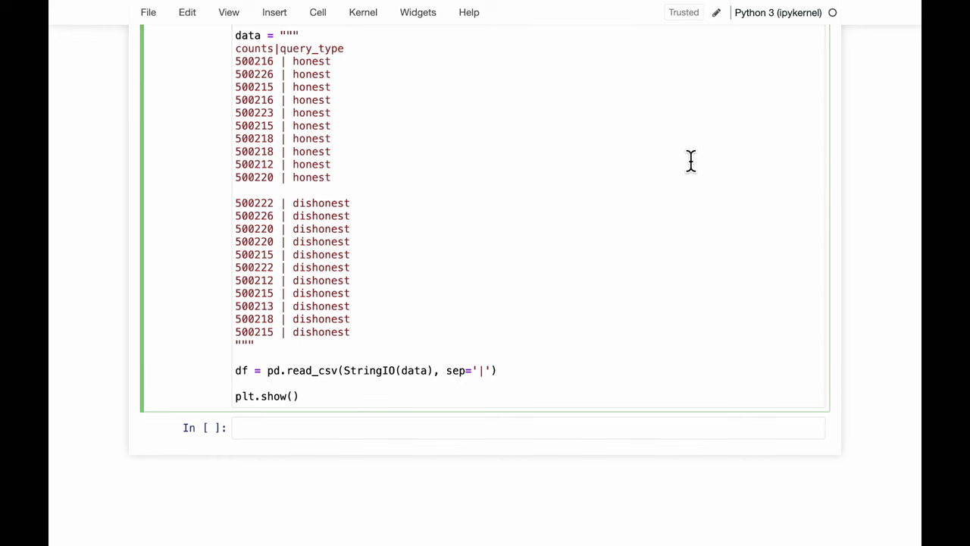
key("shift+Return")
scroll(713, 353, "down", 8)
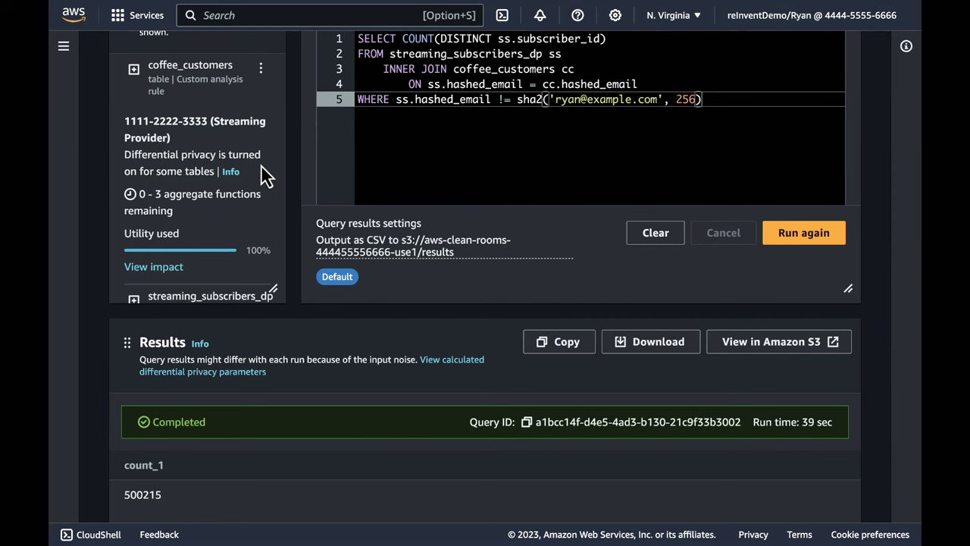
Step: Switch back to AWS Clean Rooms and refresh the table list to check the Streaming Provider's remaining aggregate functions and utility used
scroll(261, 166, "up", 2)
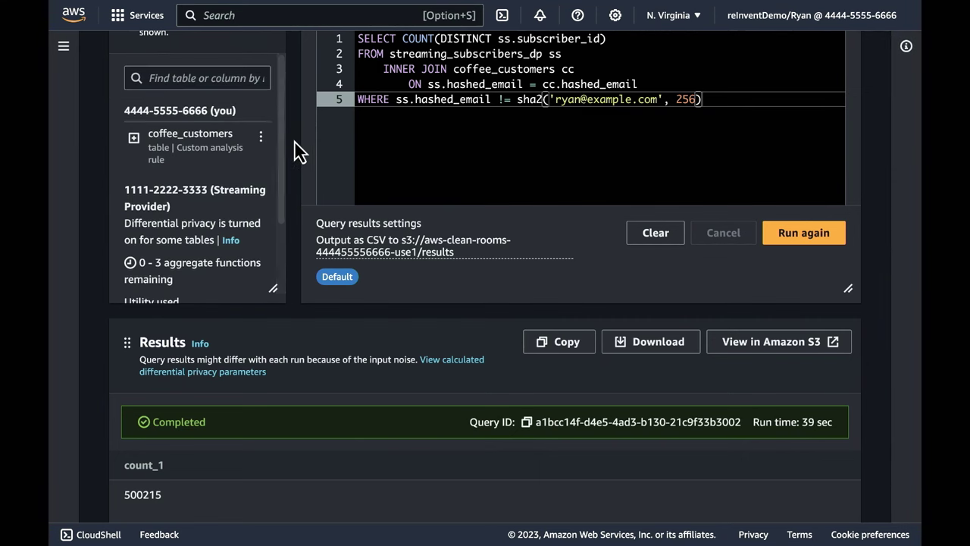
scroll(294, 141, "up", 2)
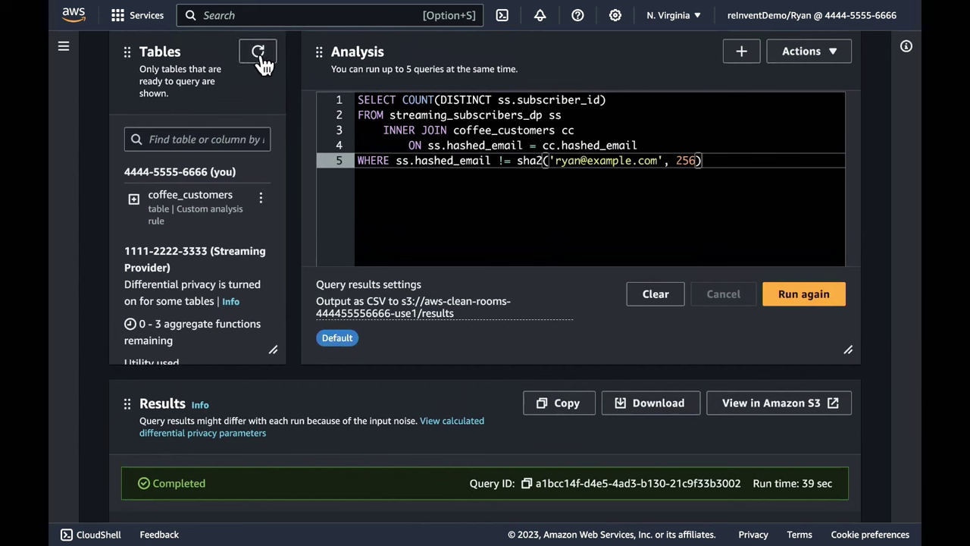
left_click(258, 55)
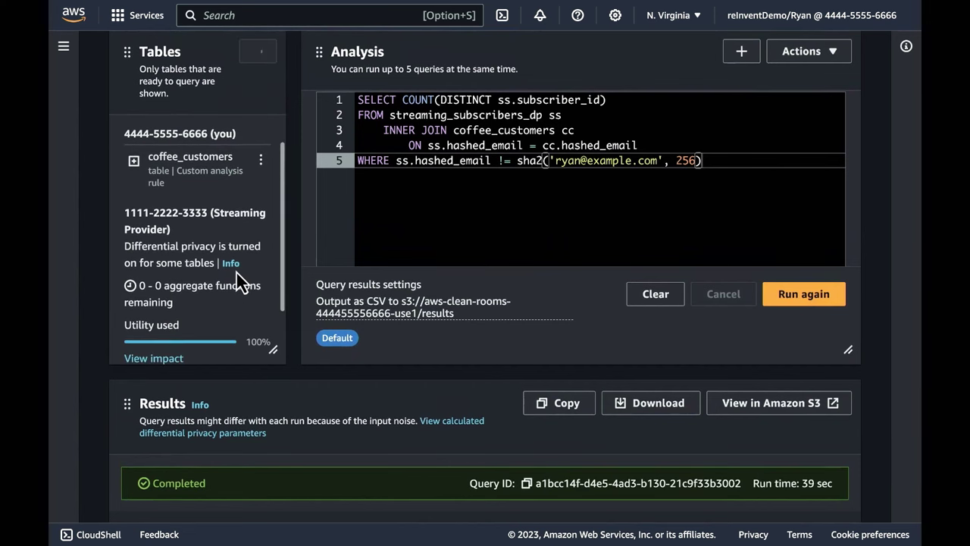
scroll(236, 270, "down", 1)
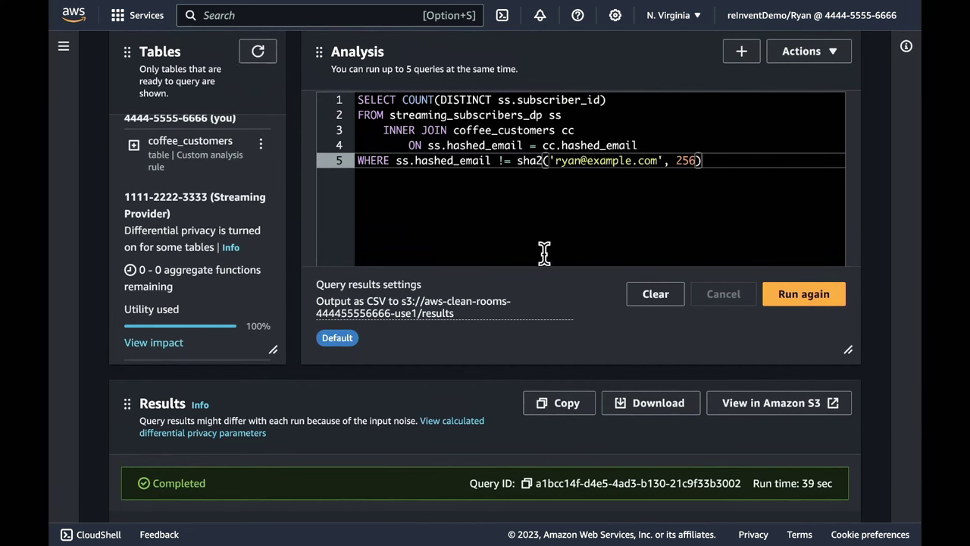
Step: Try to run the query with the hashed e-mail exclusion again and view its outcome in the results
left_click(810, 297)
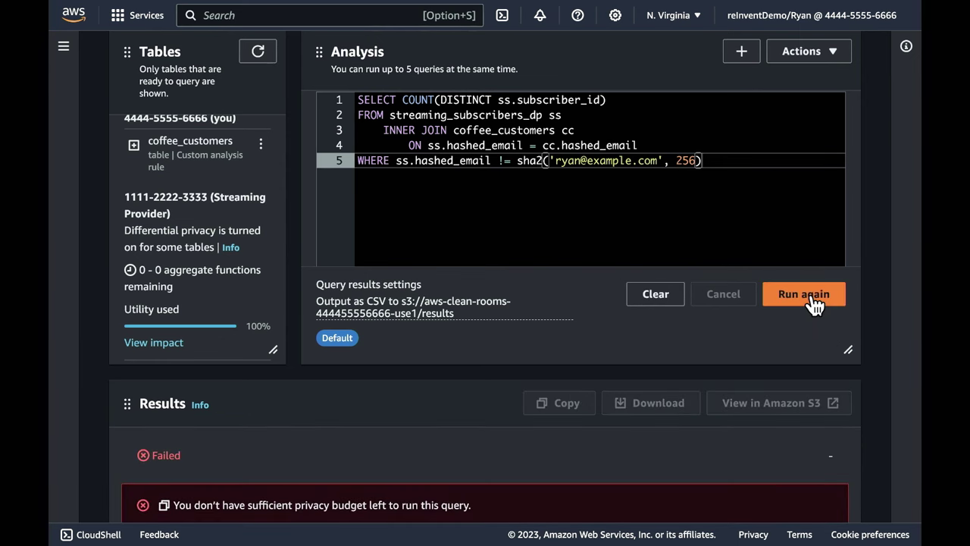
scroll(677, 464, "down", 3)
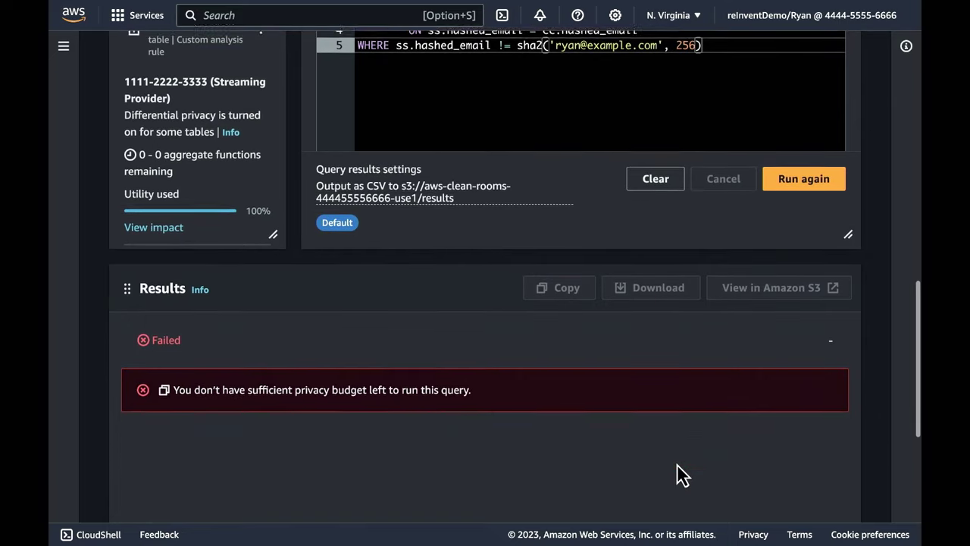